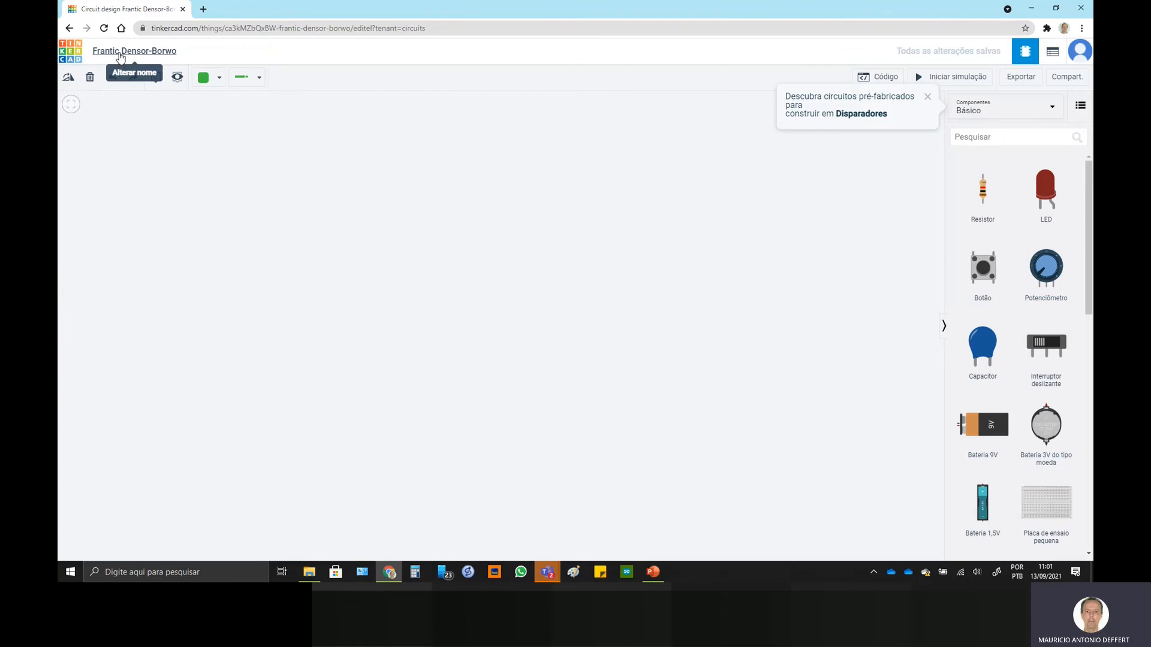
Rename the circuit design as Demo-Tinkercad
click(119, 52)
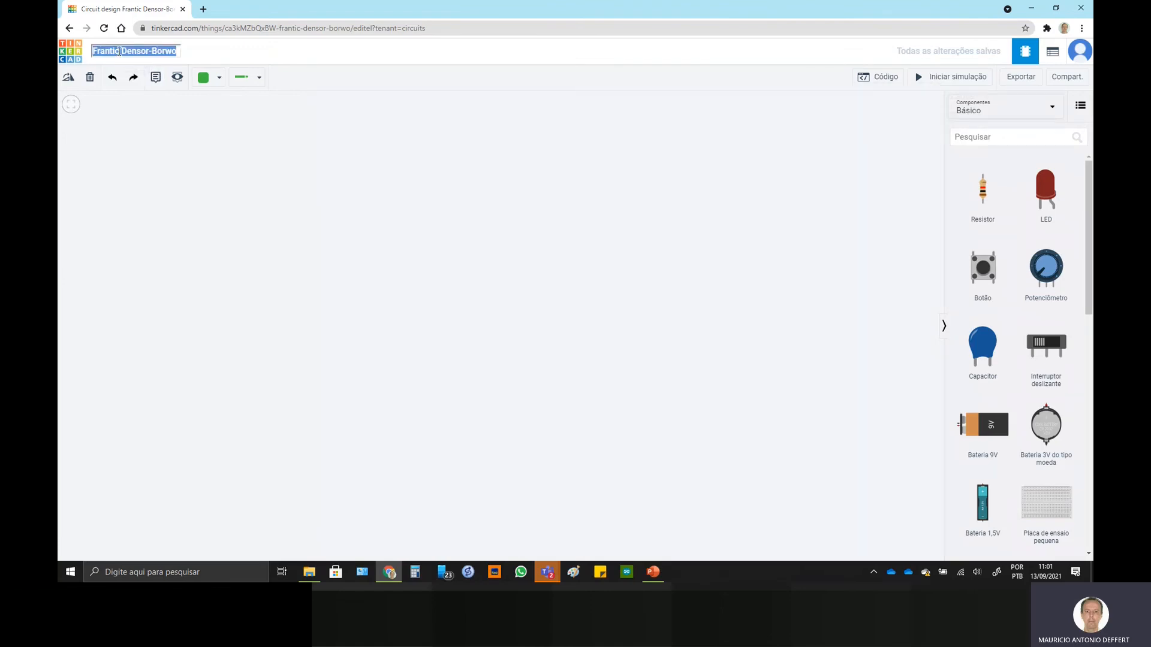
text(De)
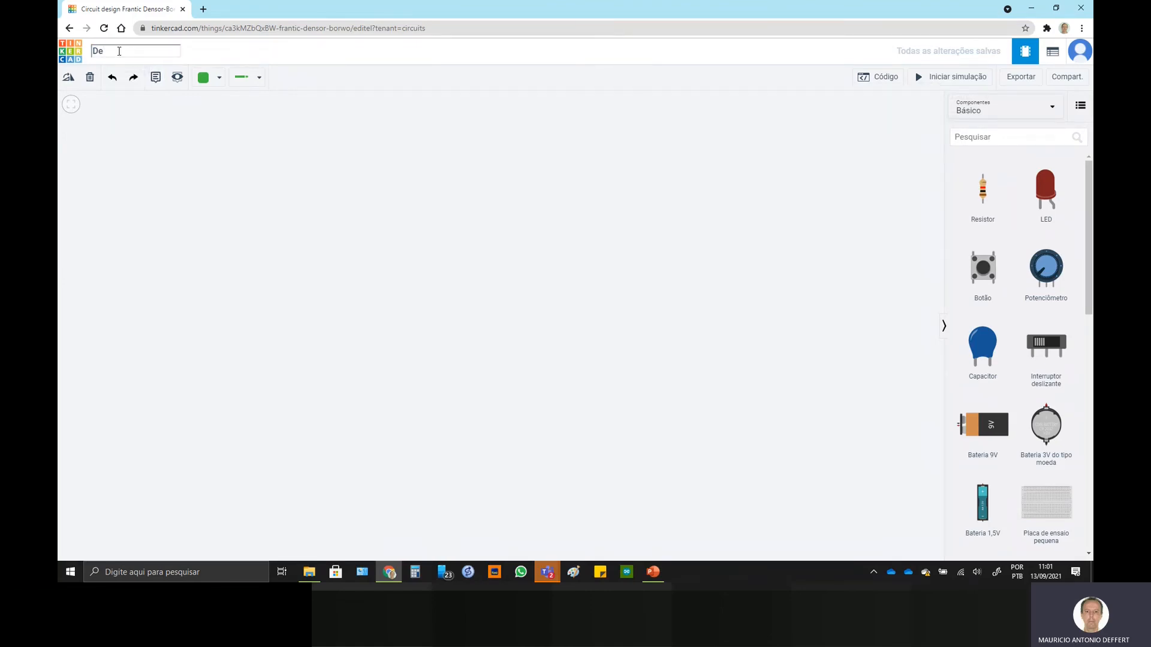
text(mo-Tinkerca)
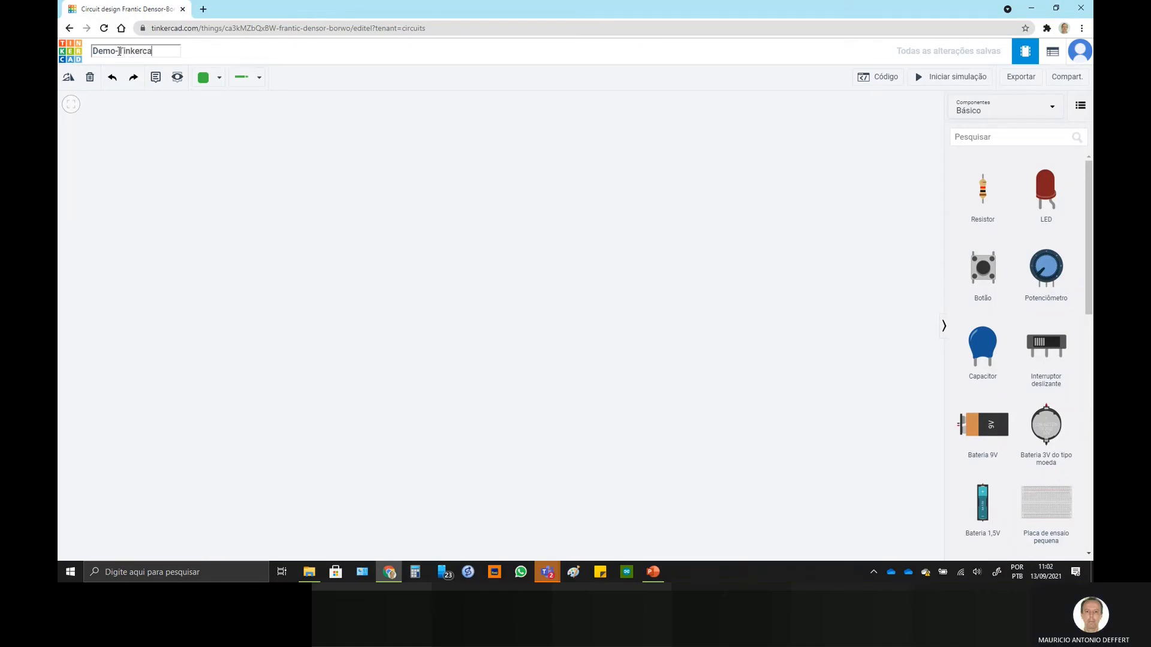
text(d)
key(Escape)
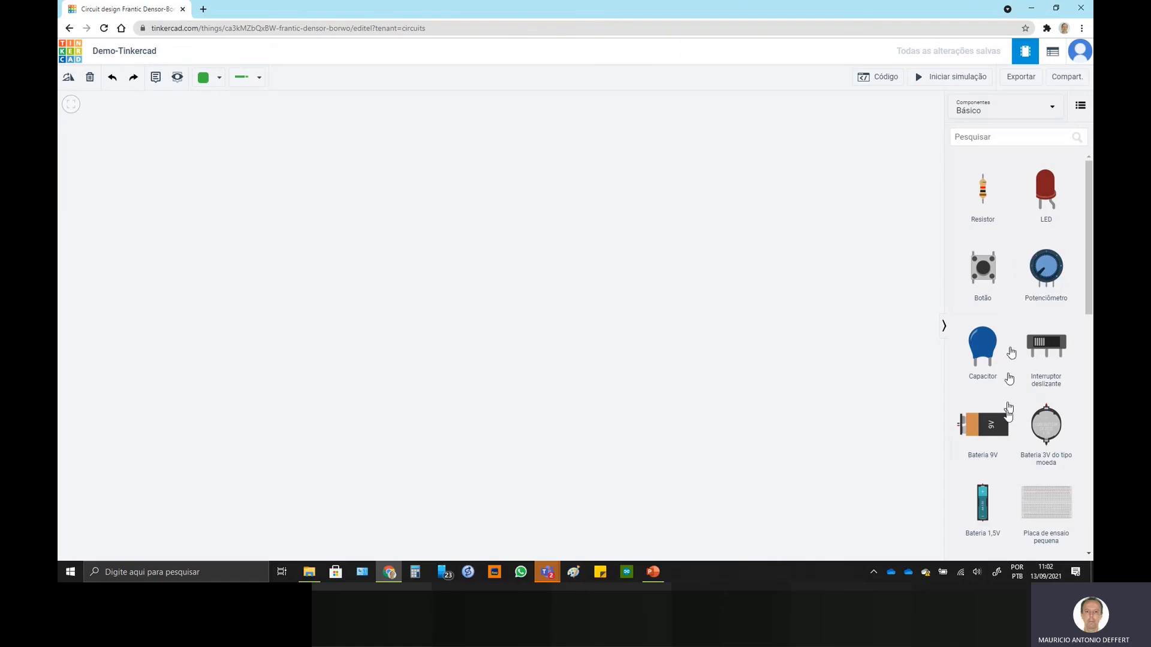
Set the component library to show Todos and place a Placa de ensaio pequena in the middle of the workspace
mouse_move(1084, 240)
mouse_down()
mouse_move(1084, 440)
mouse_move(1084, 234)
mouse_up()
click(977, 113)
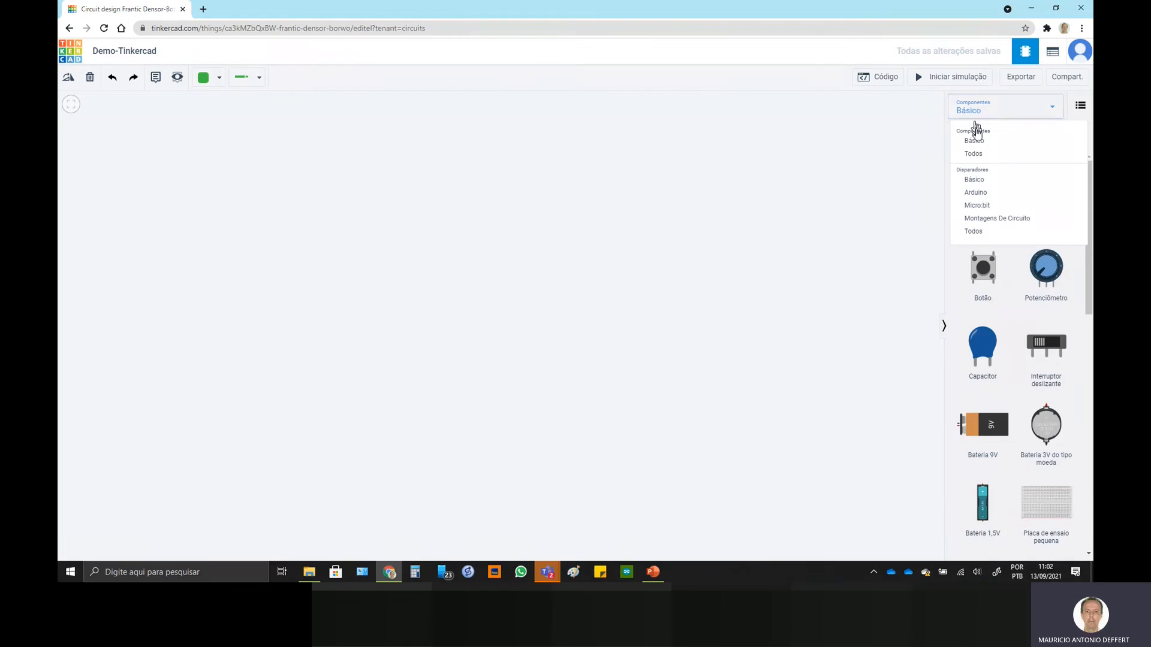
click(980, 154)
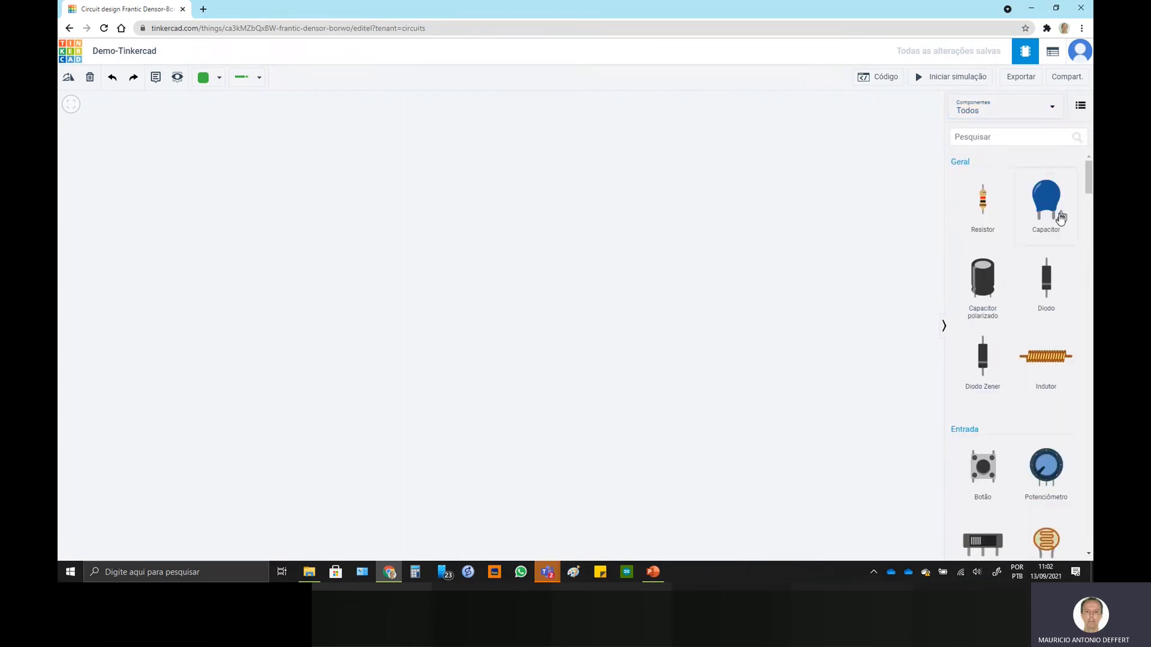
drag(1090, 175, 1089, 497)
scroll(1050, 373, down, 5)
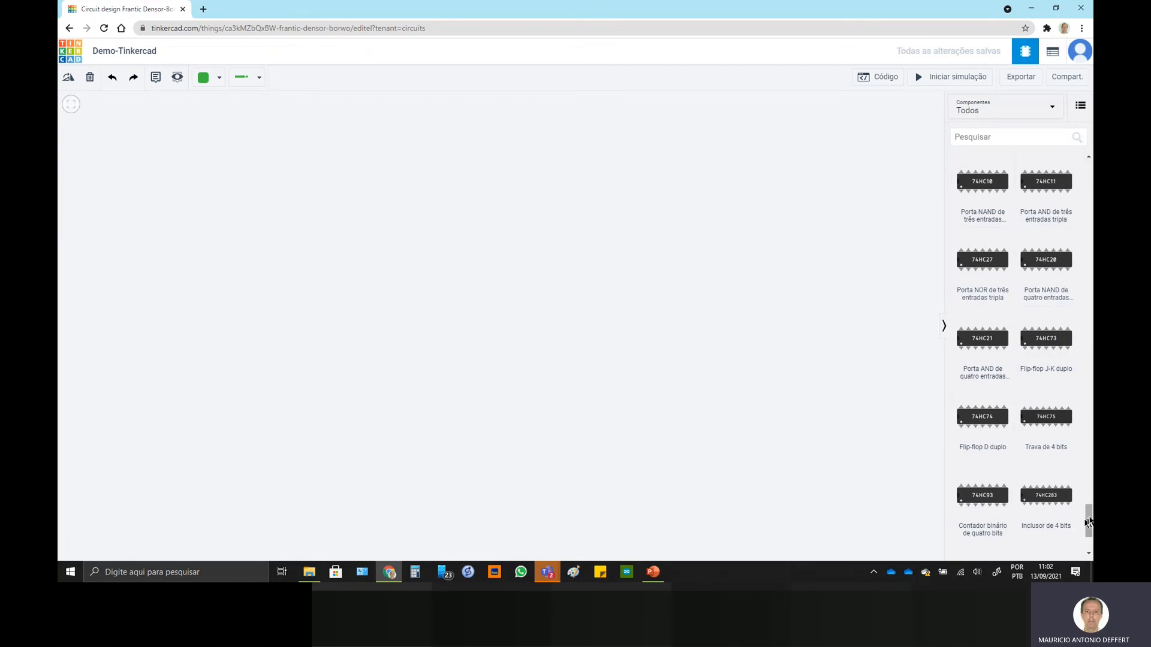
drag(1090, 519, 1090, 175)
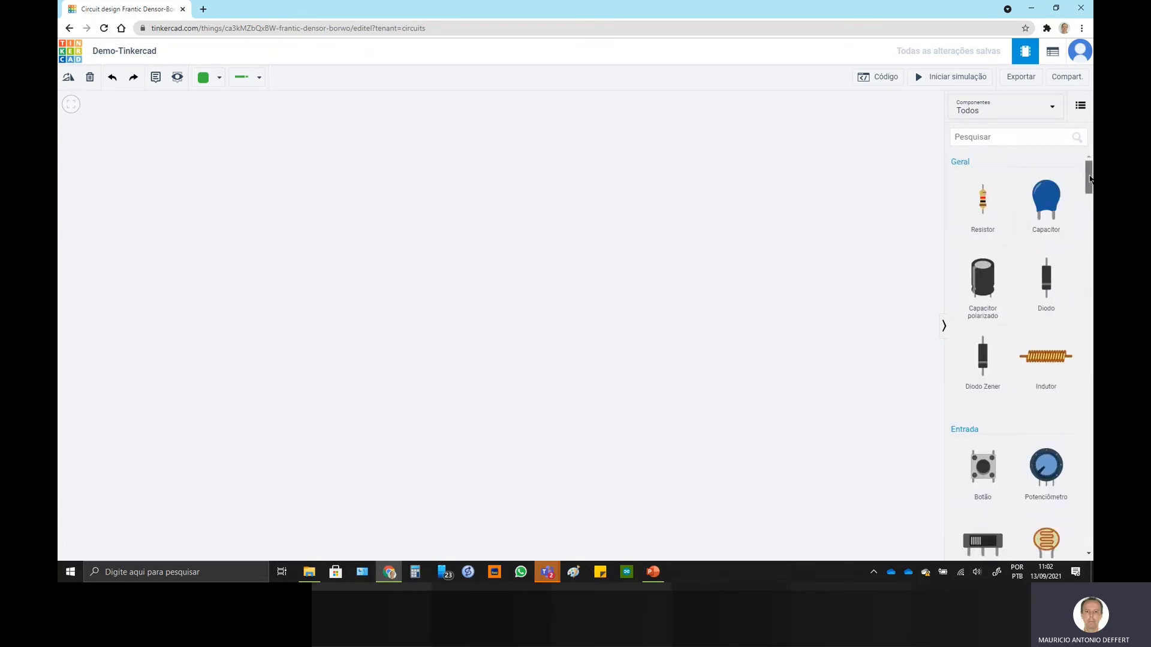
drag(1090, 178, 1092, 362)
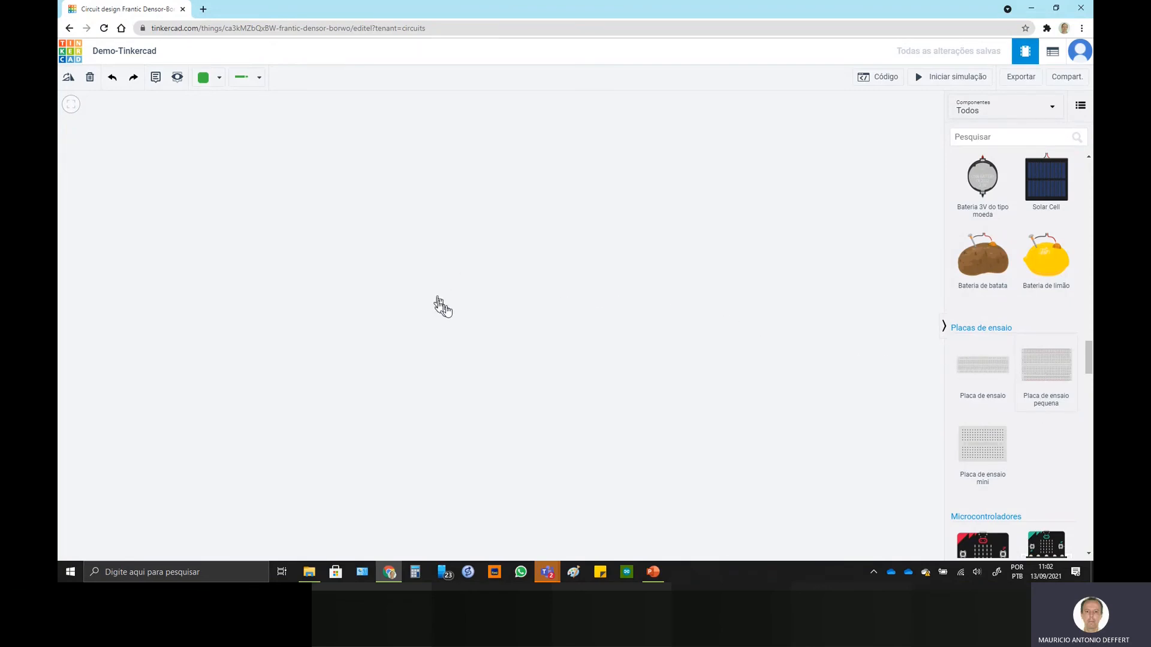
drag(444, 312, 514, 372)
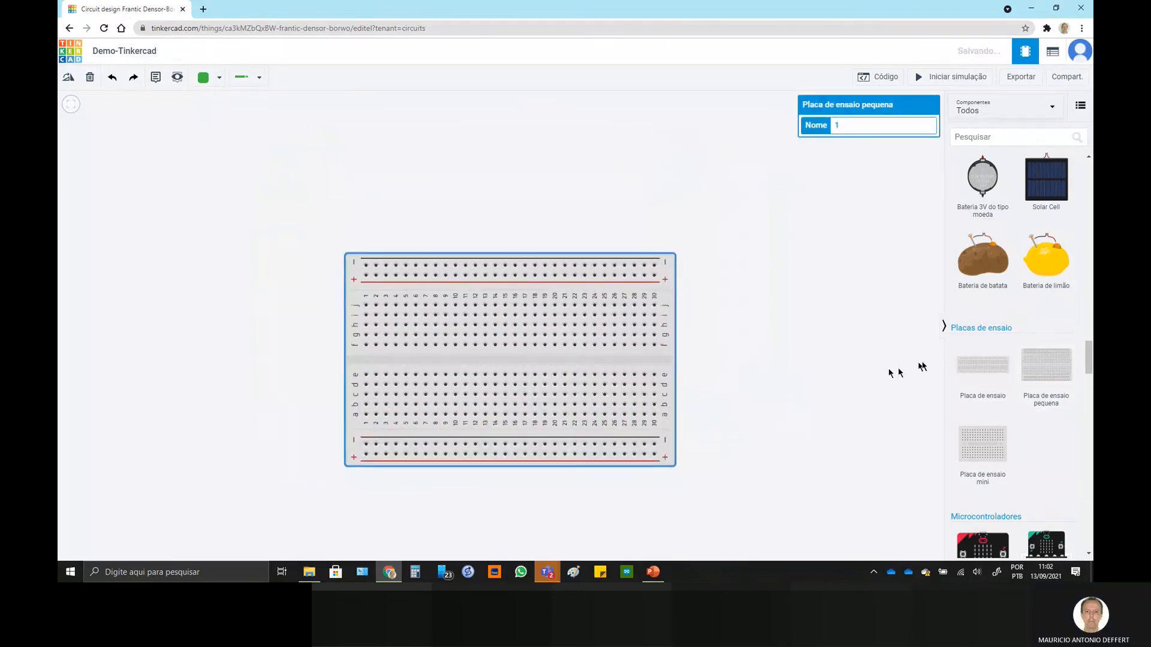
Place a resistor on the breadboard at column 19, bridging the central gap from row g to row e
scroll(982, 371, up, 10)
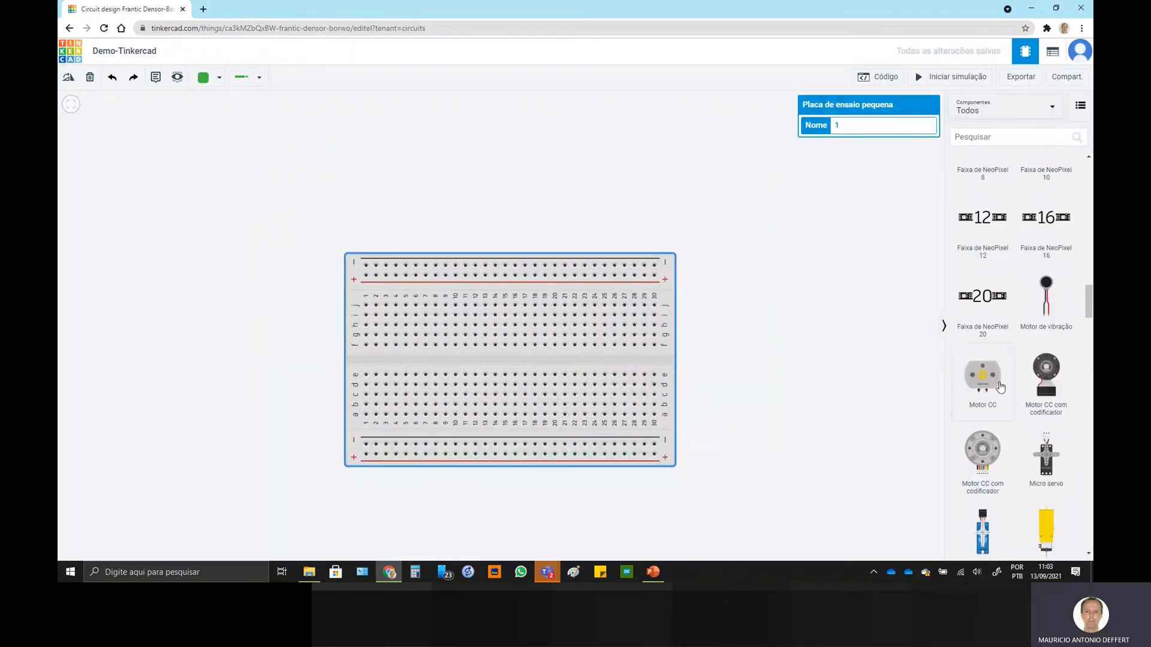
scroll(999, 386, up, 10)
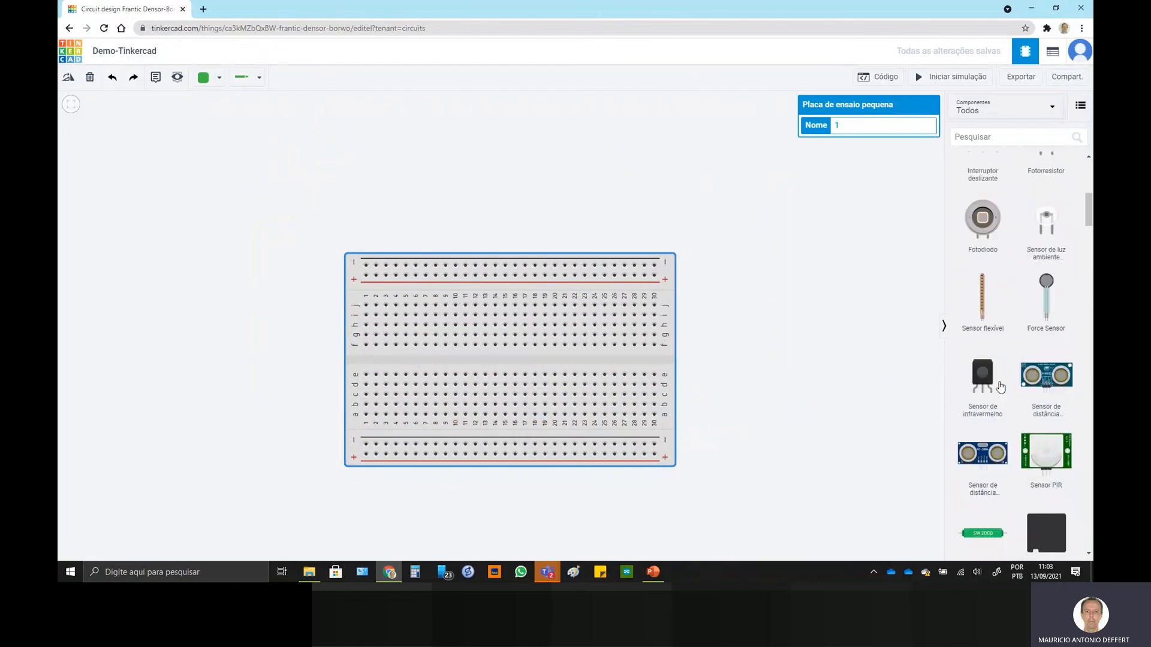
scroll(1000, 387, up, 10)
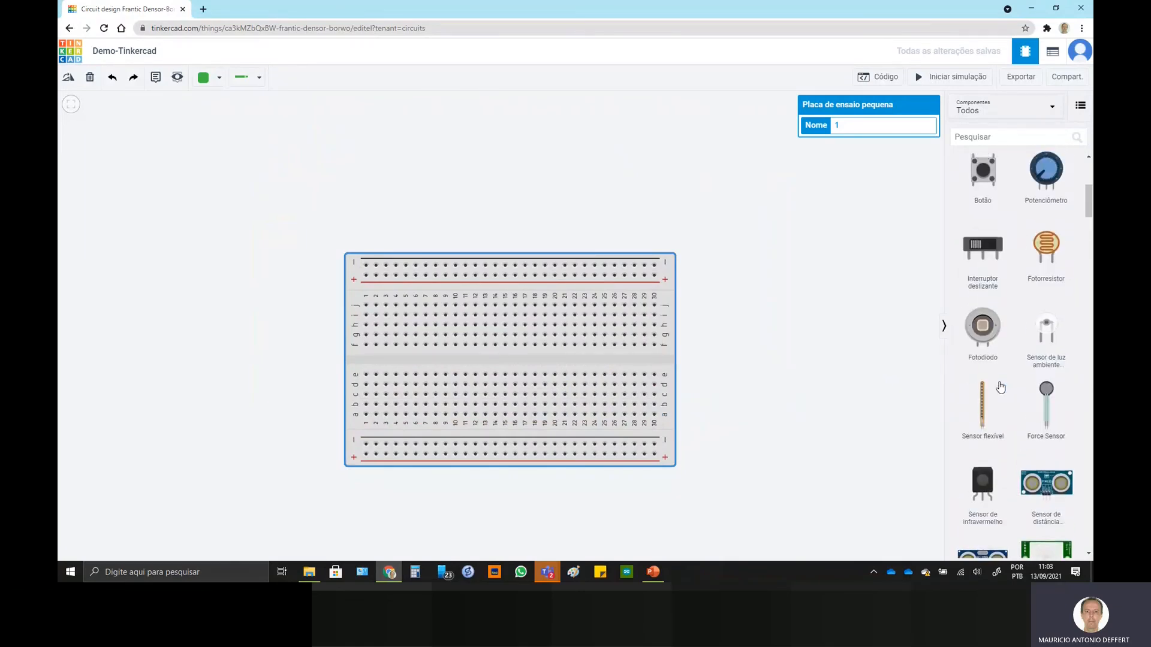
scroll(1000, 387, up, 2)
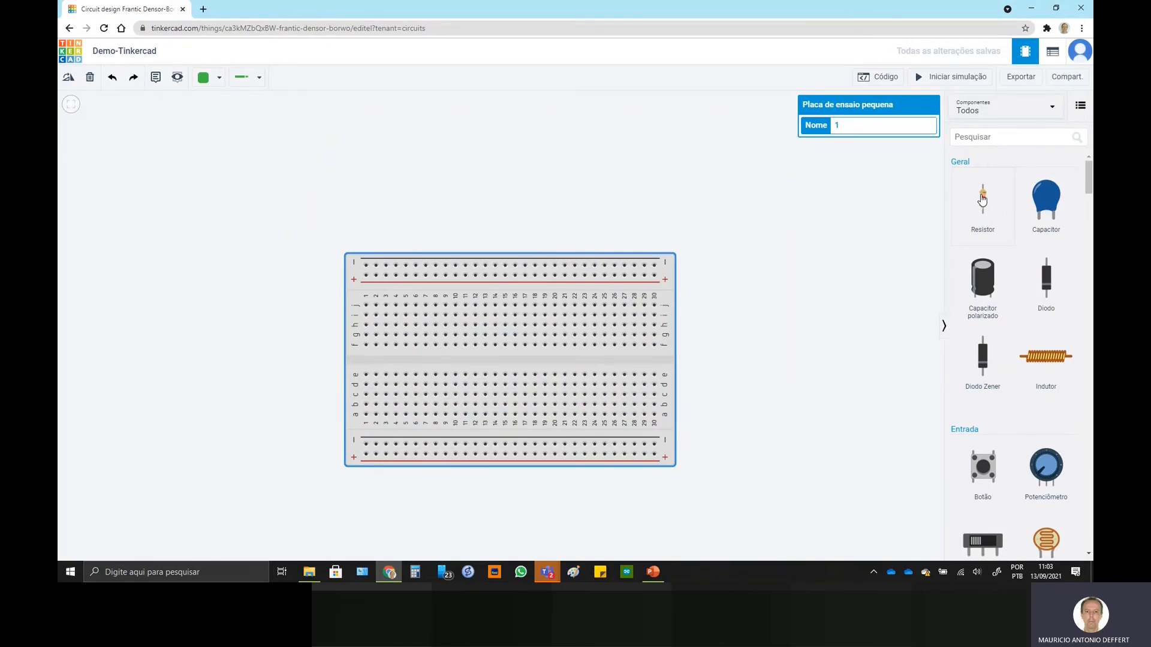
drag(983, 199, 783, 311)
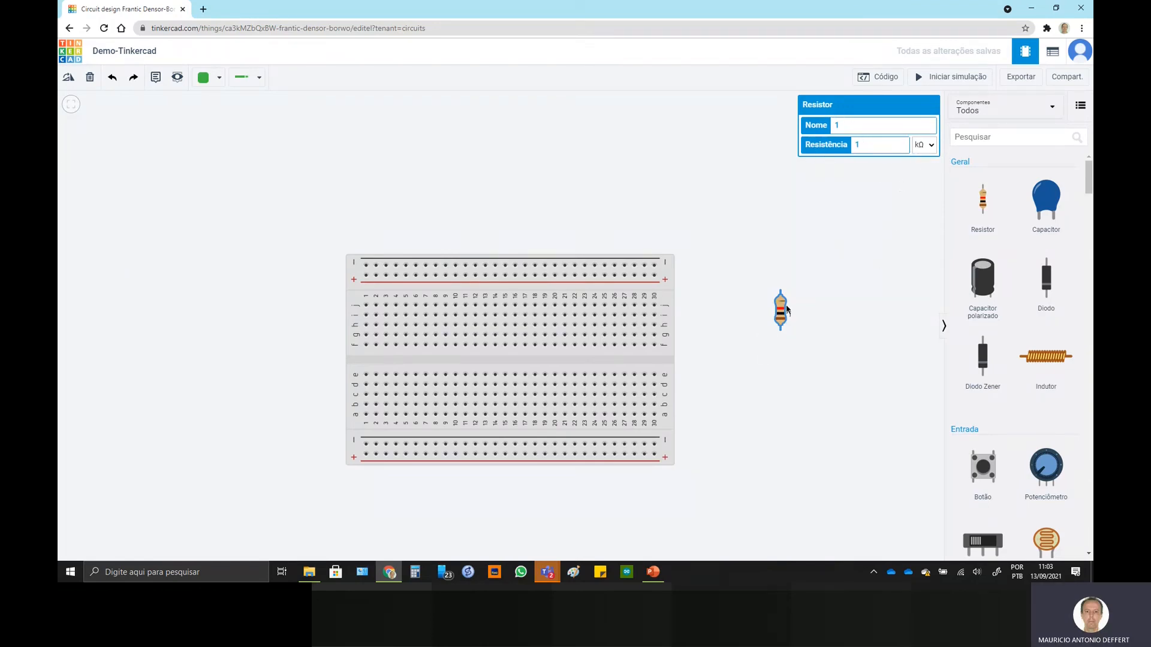
drag(780, 310, 542, 349)
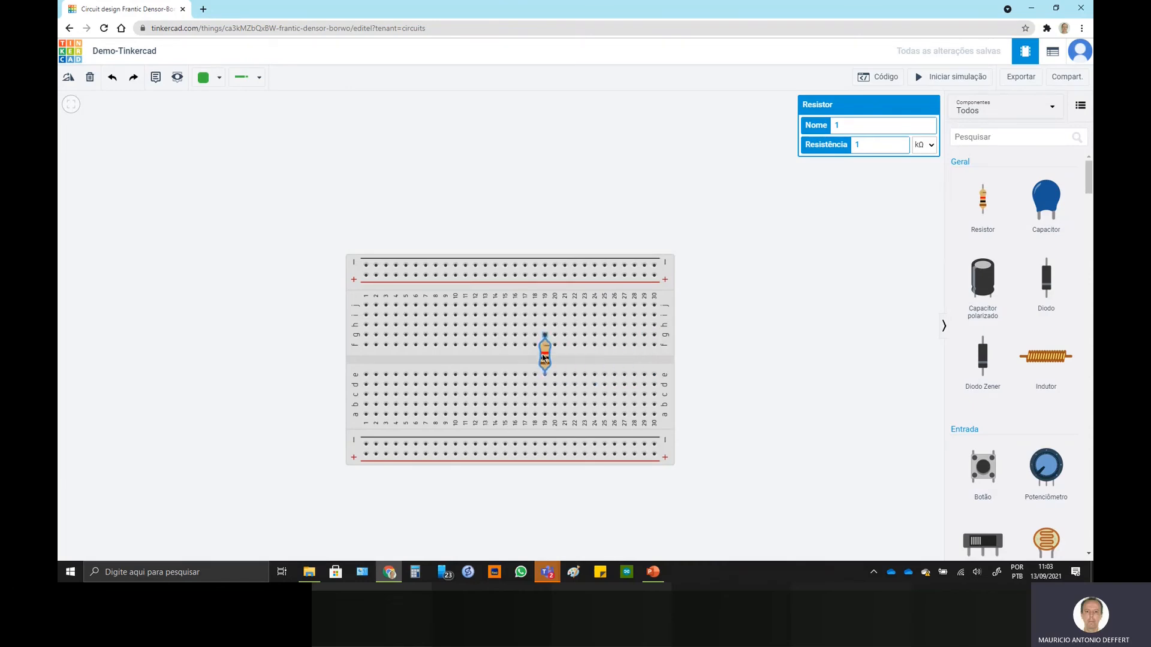
click(818, 402)
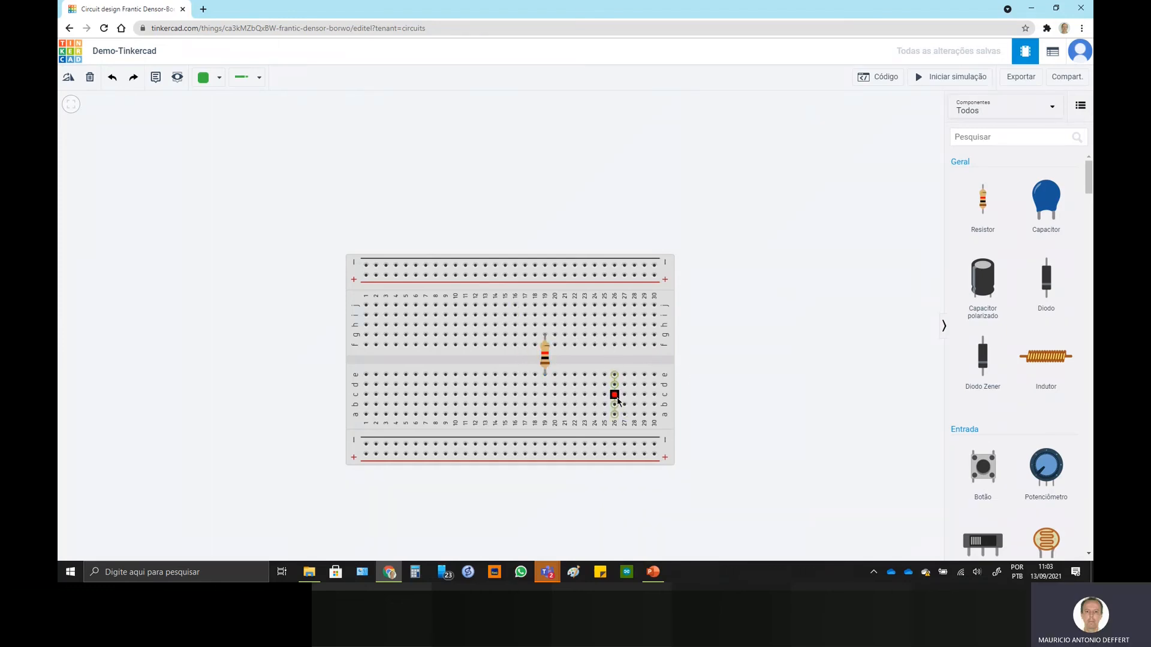
Add a Multímetro to the workspace above the breadboard's right end
scroll(1044, 316, down, 15)
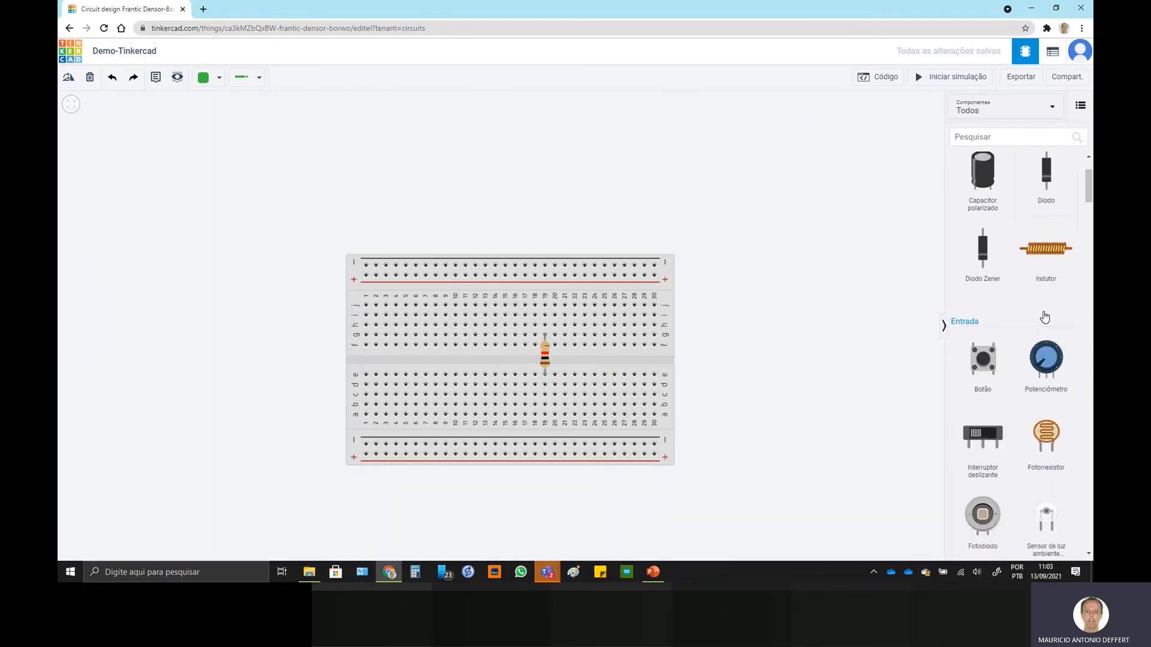
scroll(1043, 316, down, 15)
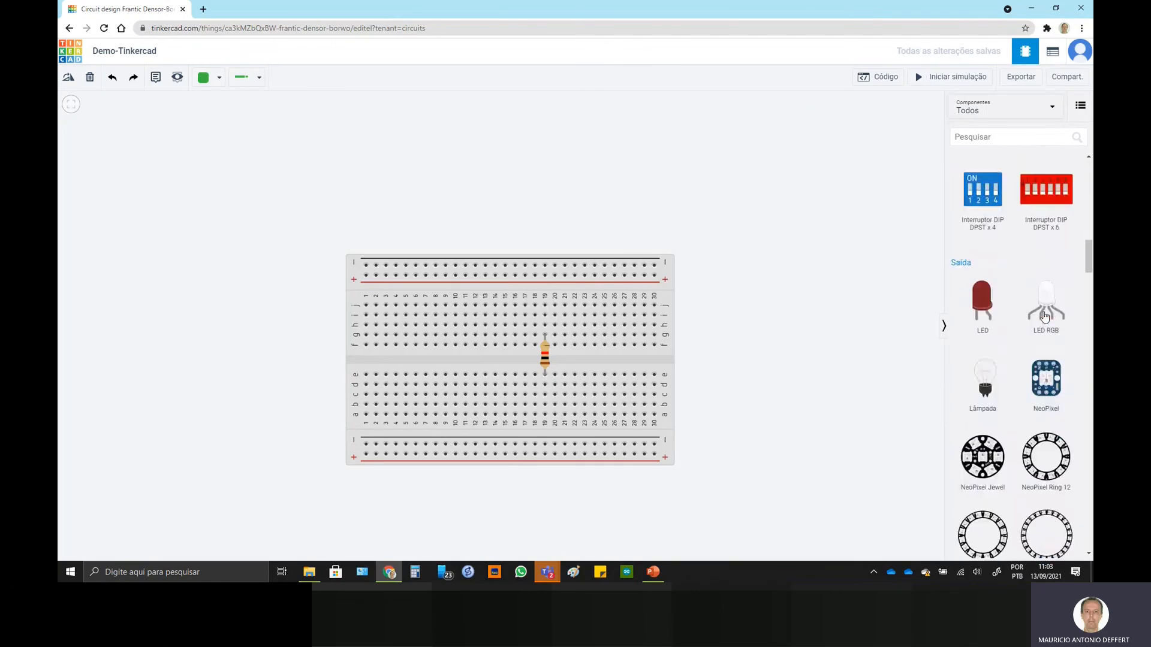
scroll(1043, 316, down, 15)
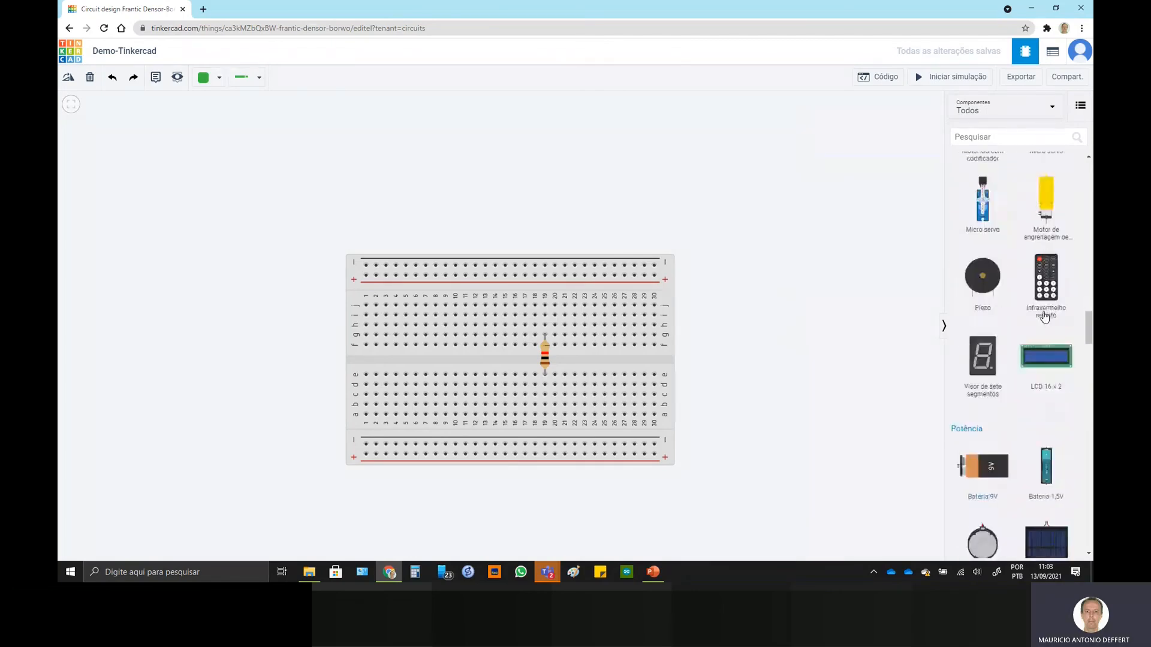
scroll(1043, 316, down, 5)
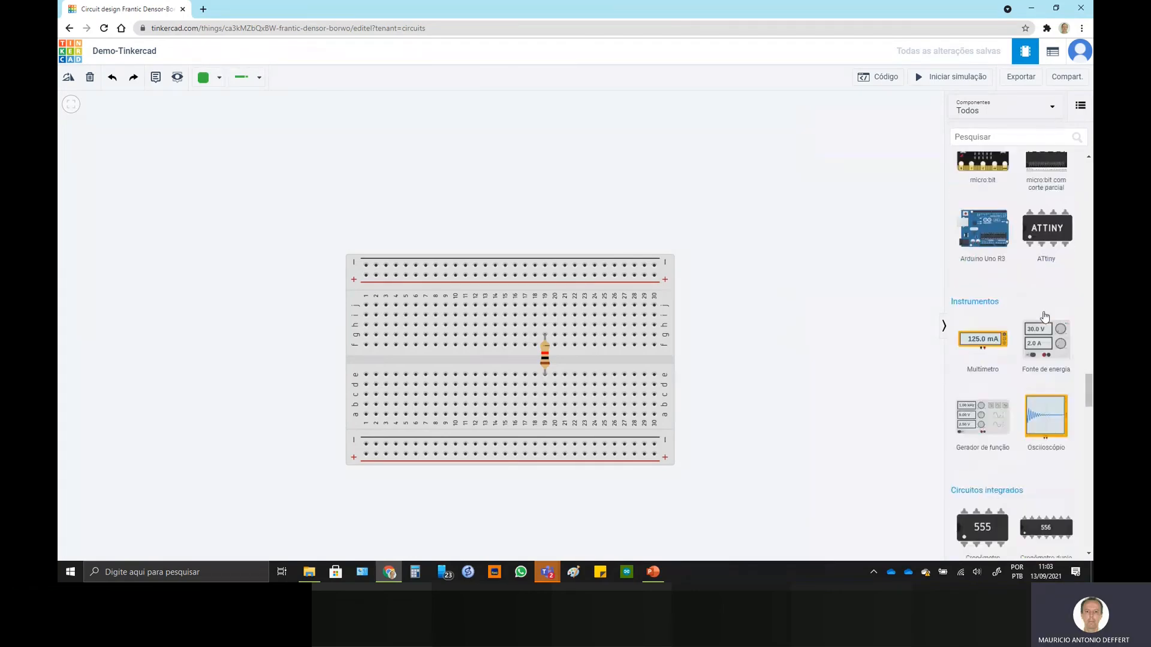
drag(984, 338, 745, 200)
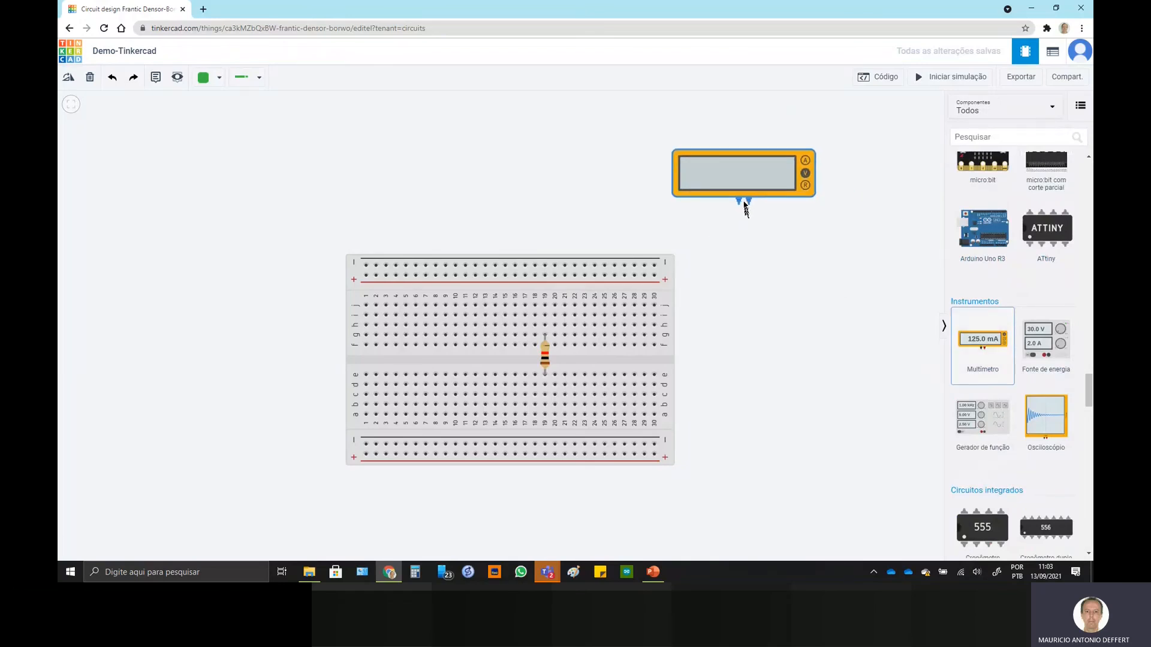
click(829, 303)
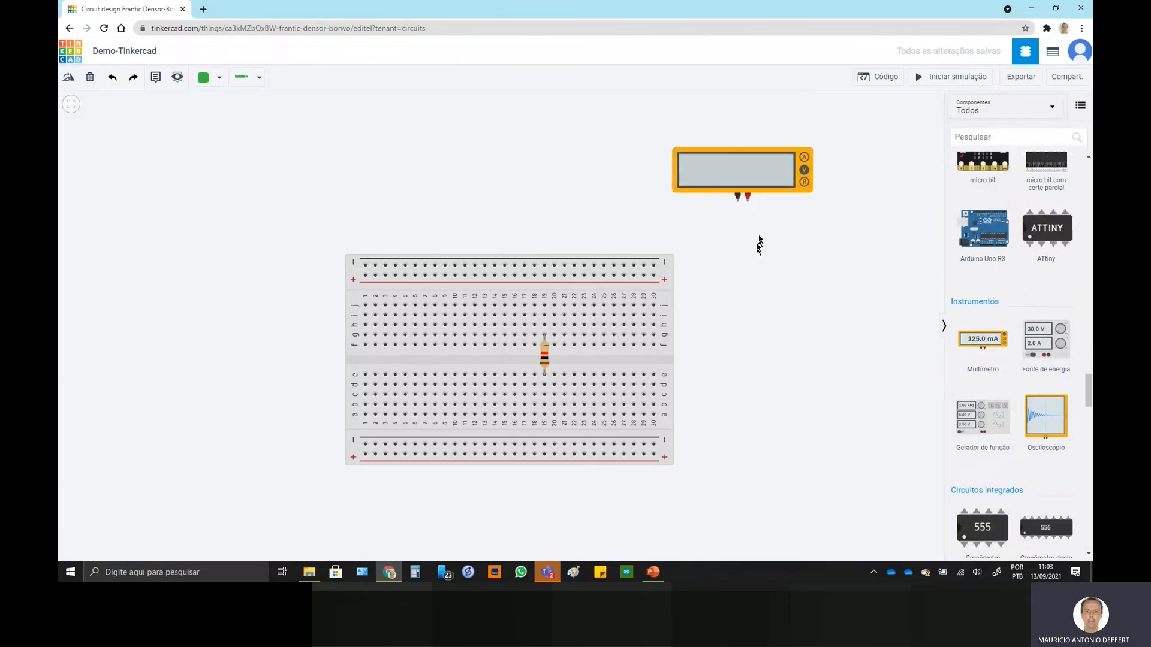
Wire the multimeter's black terminal to breadboard hole j19 and its red terminal to hole c19, routing the second wire around the board's right side
click(737, 201)
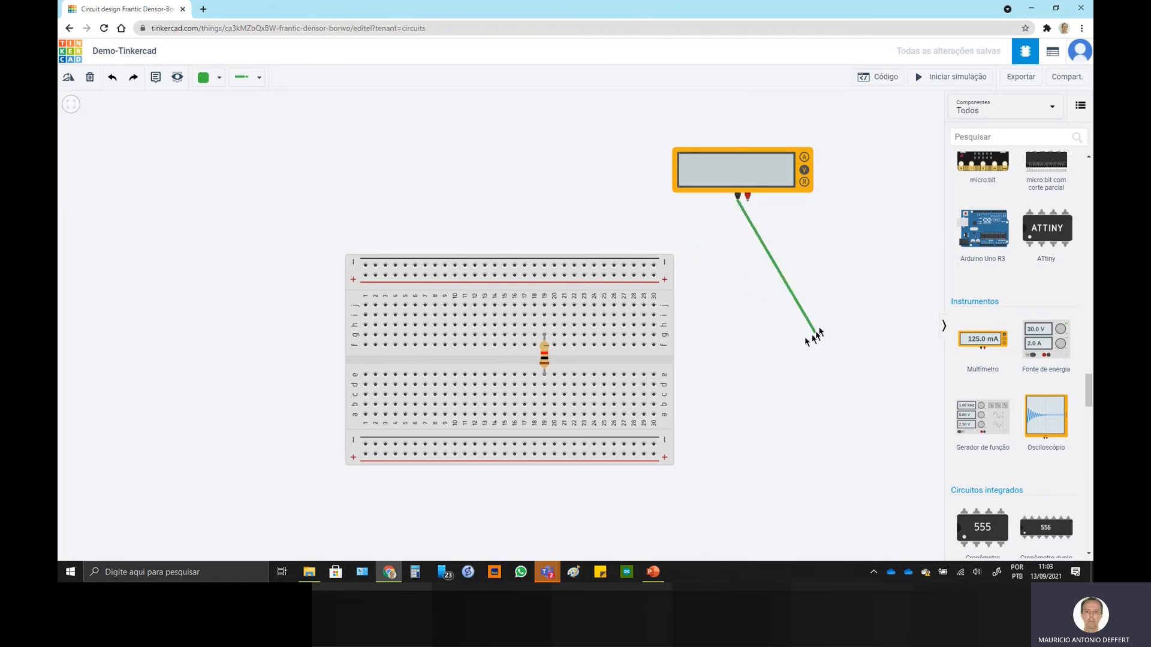
click(544, 306)
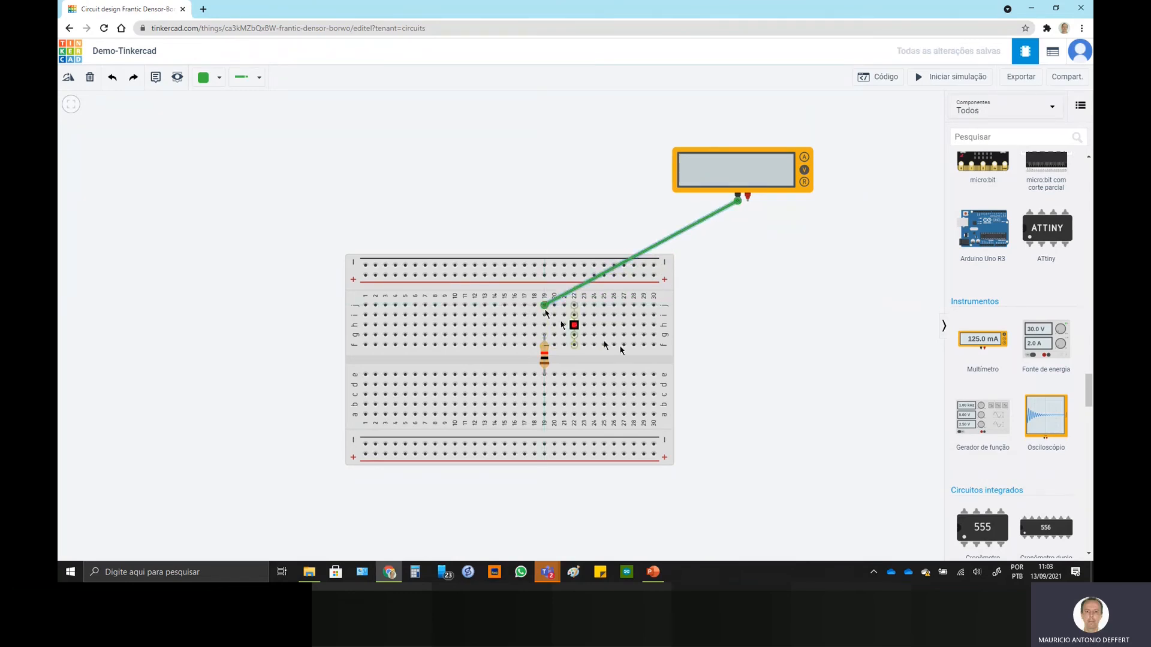
click(747, 198)
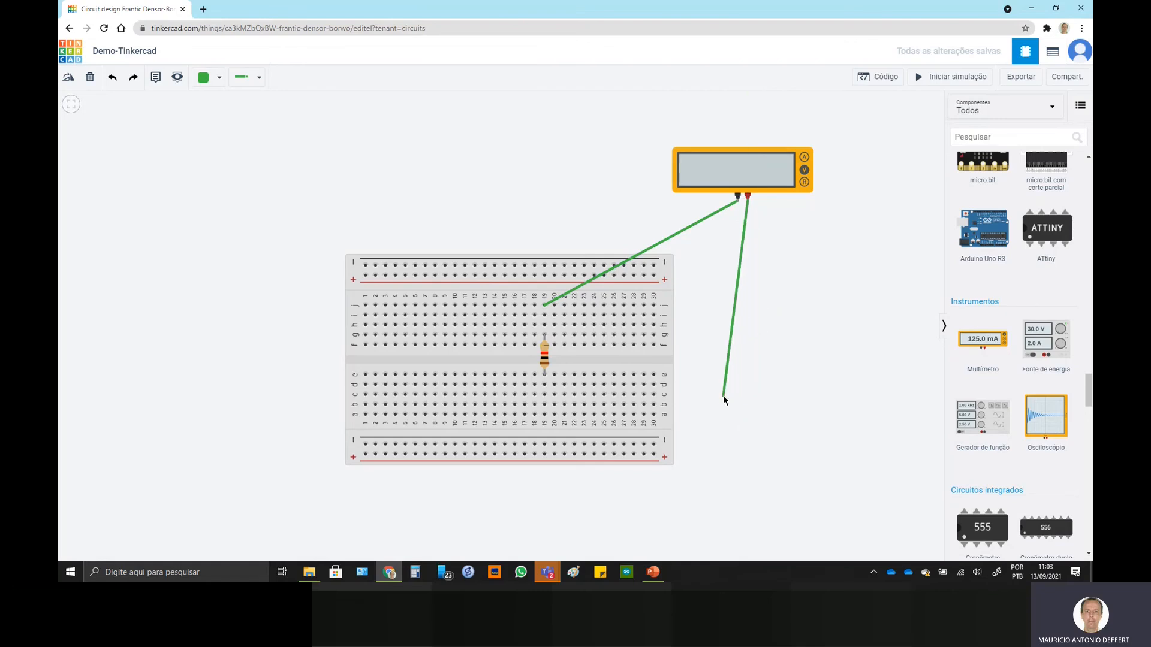
click(544, 394)
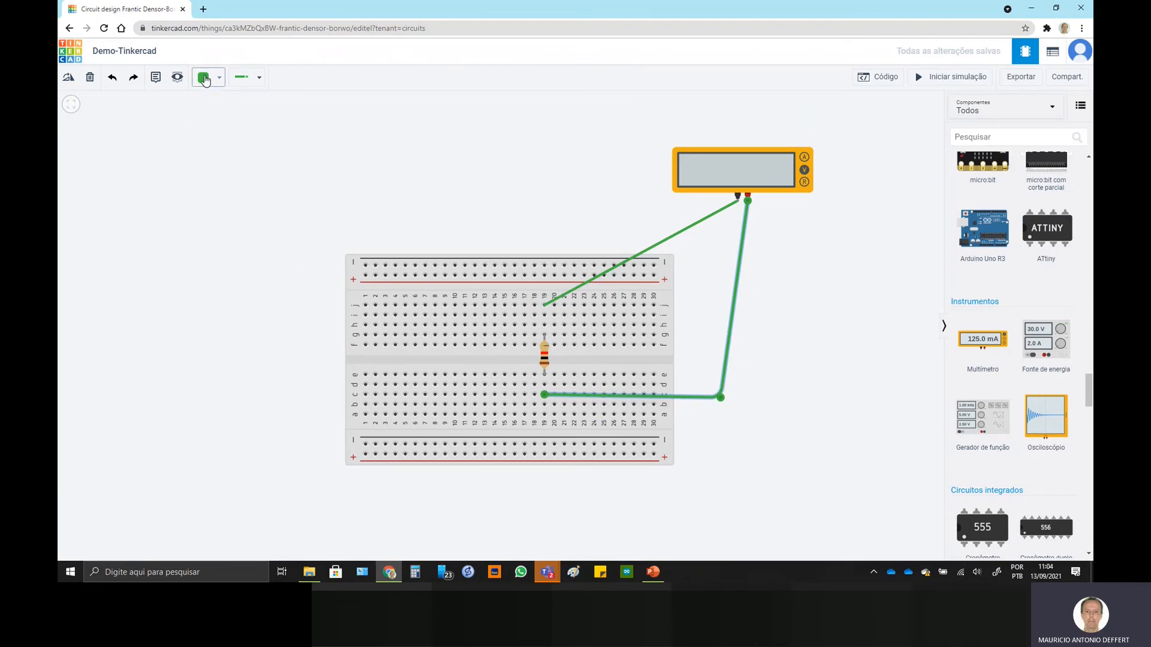
Colour the red terminal's wire orange (Laranja) and the black terminal's wire blue (Azul)
click(204, 79)
click(215, 154)
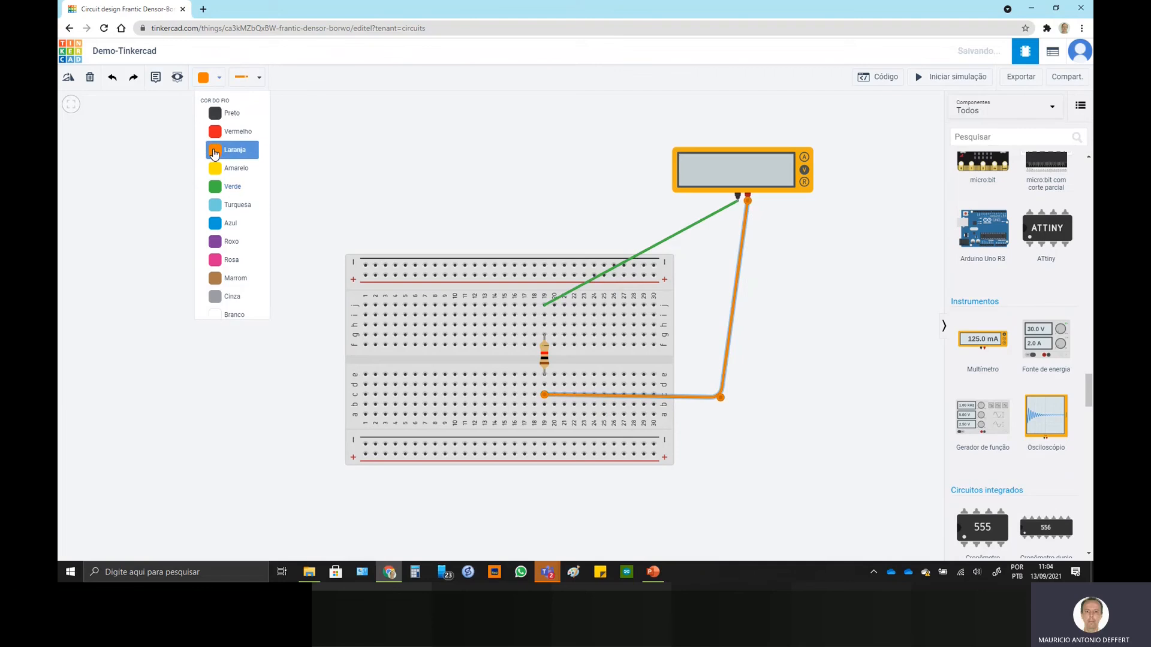
click(686, 229)
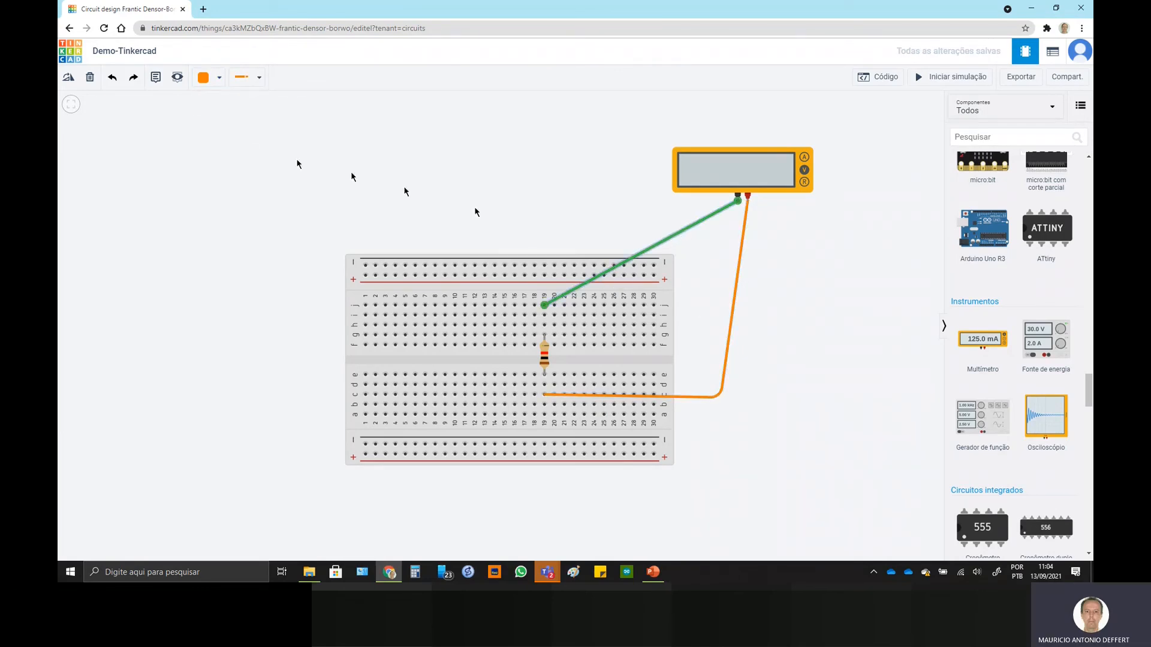
click(205, 78)
click(224, 225)
Reroute the blue wire with two bends, one straight above column 19 and one just below the multimeter
click(660, 242)
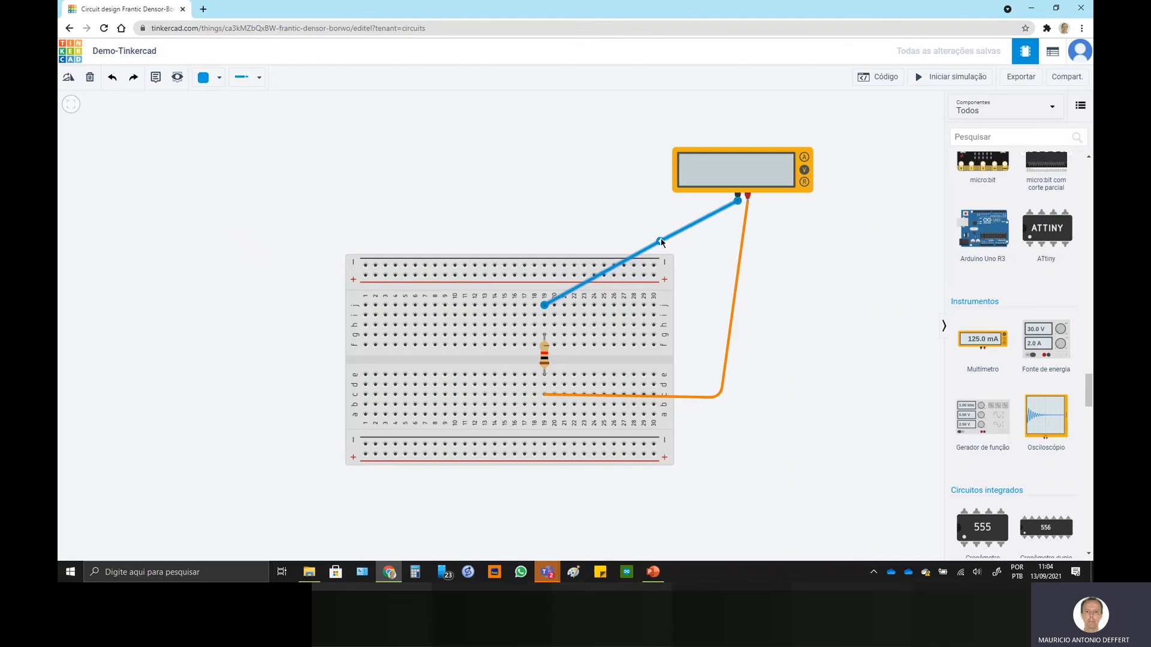
drag(660, 242, 544, 221)
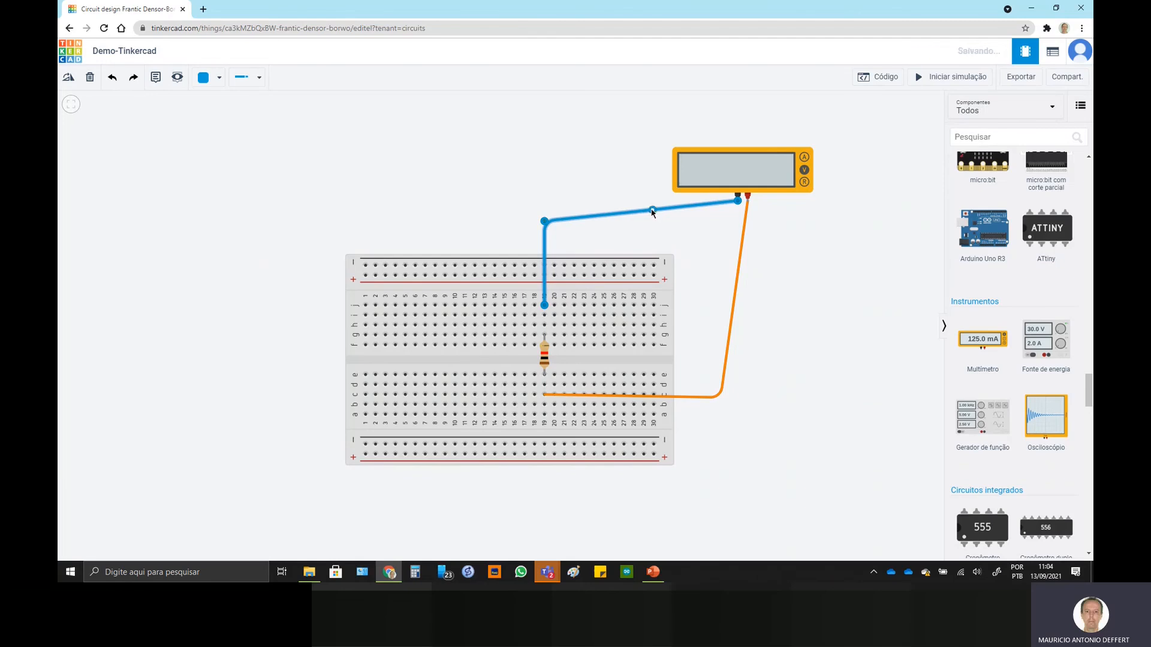
drag(653, 210, 706, 230)
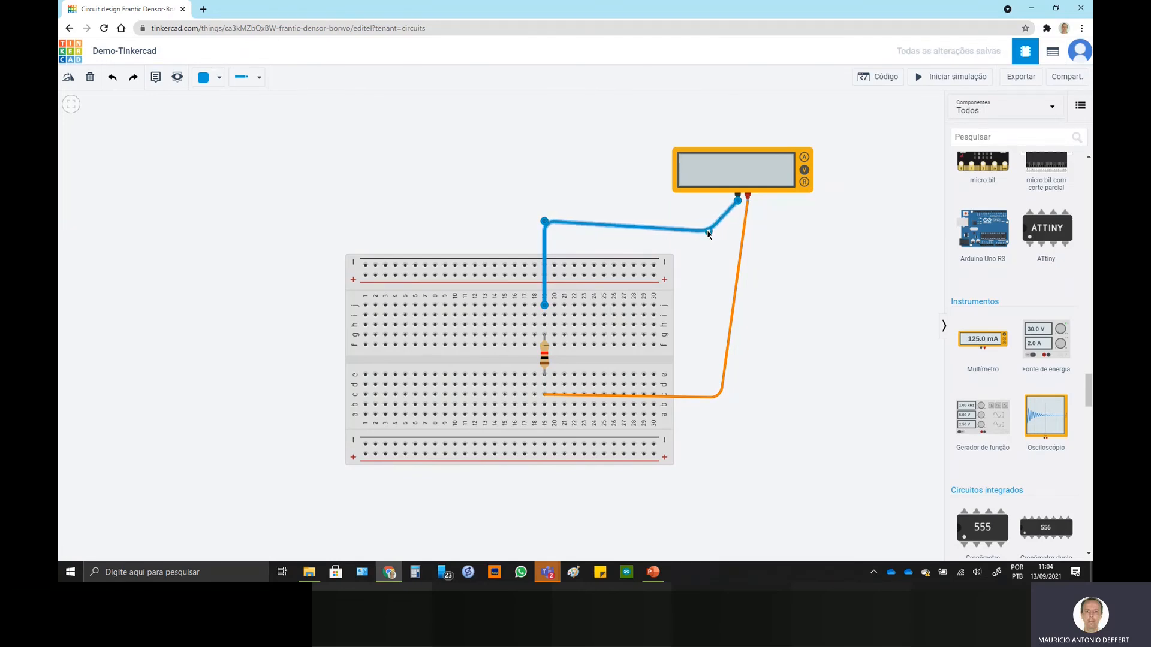
click(819, 305)
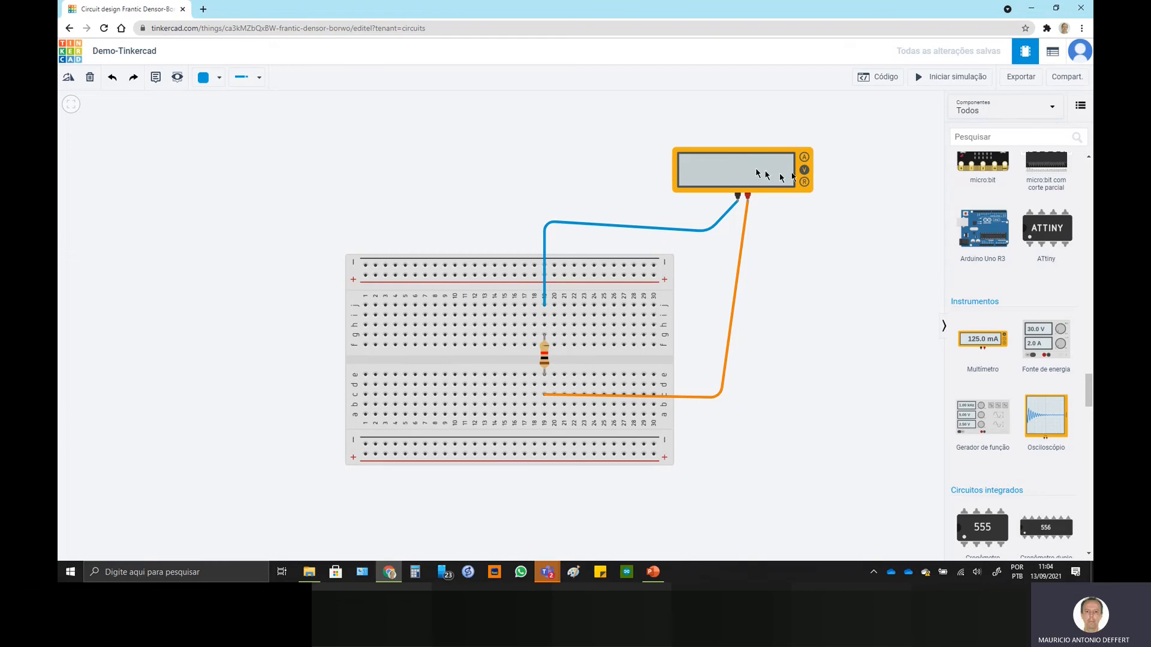
Set the multimeter's mode to Resistência, shift it slightly away from the breadboard, and run the simulation briefly to measure the resistor
click(737, 167)
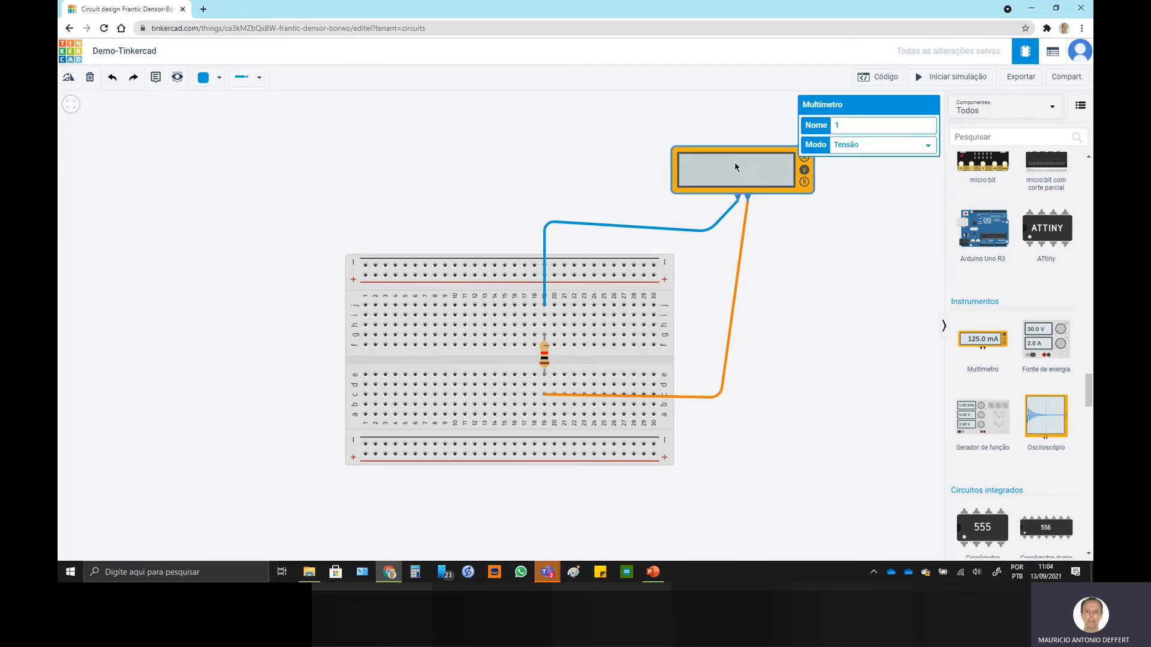
click(847, 146)
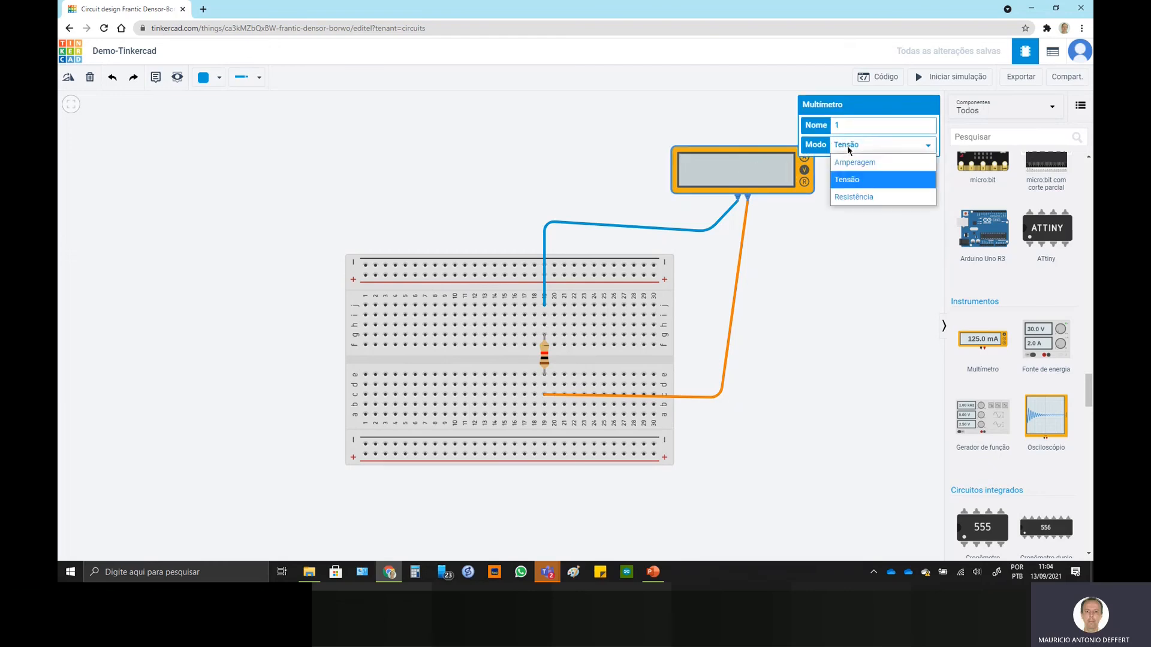
click(854, 197)
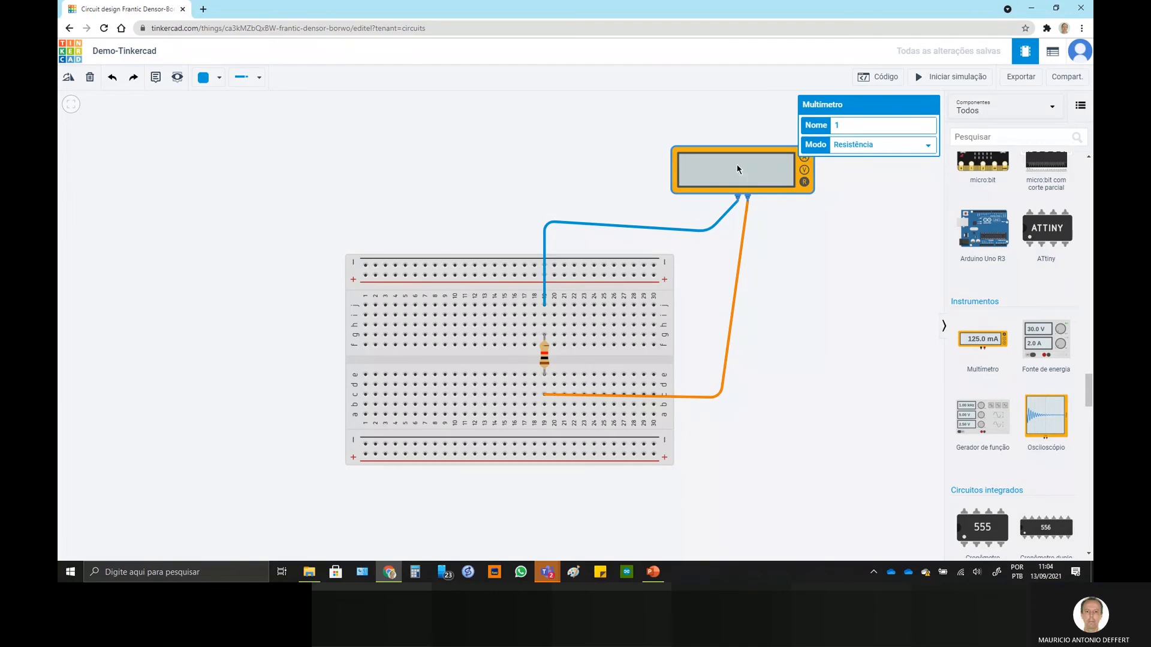
mouse_move(737, 169)
mouse_down()
mouse_move(583, 143)
mouse_move(762, 192)
mouse_move(754, 185)
mouse_up()
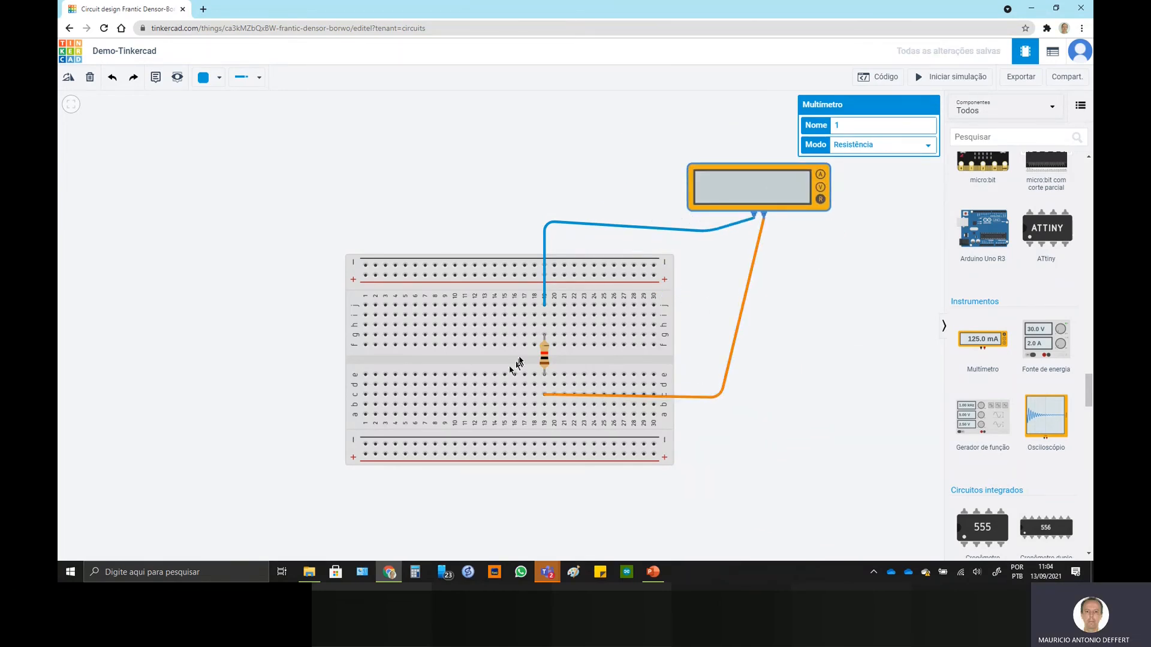
click(960, 78)
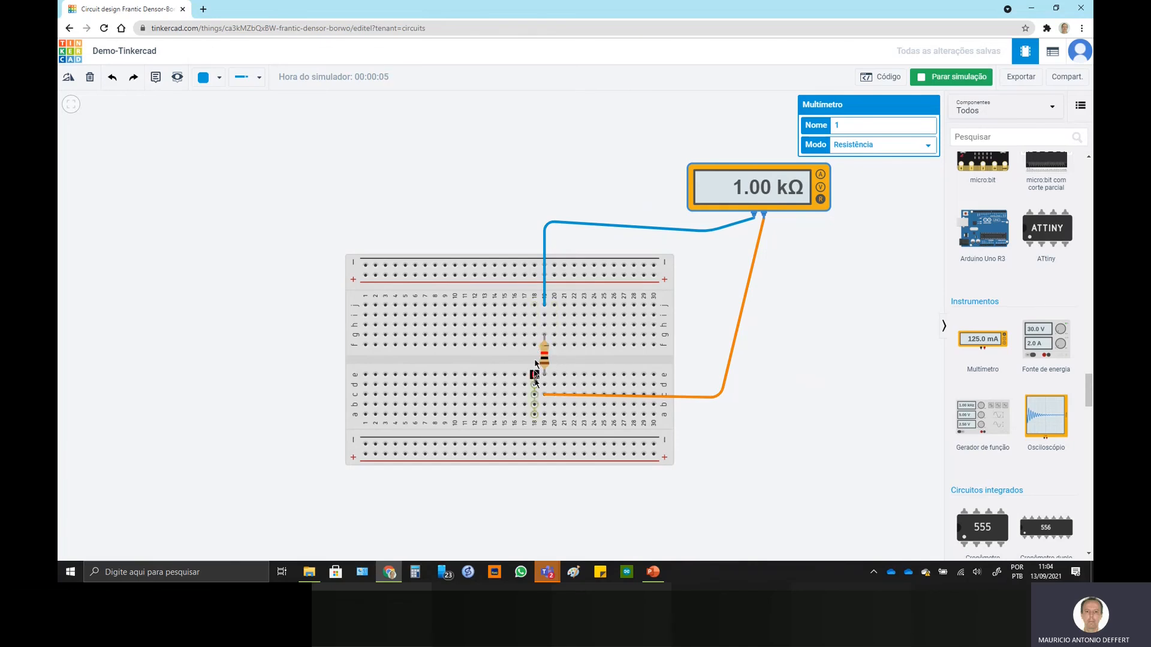
click(947, 77)
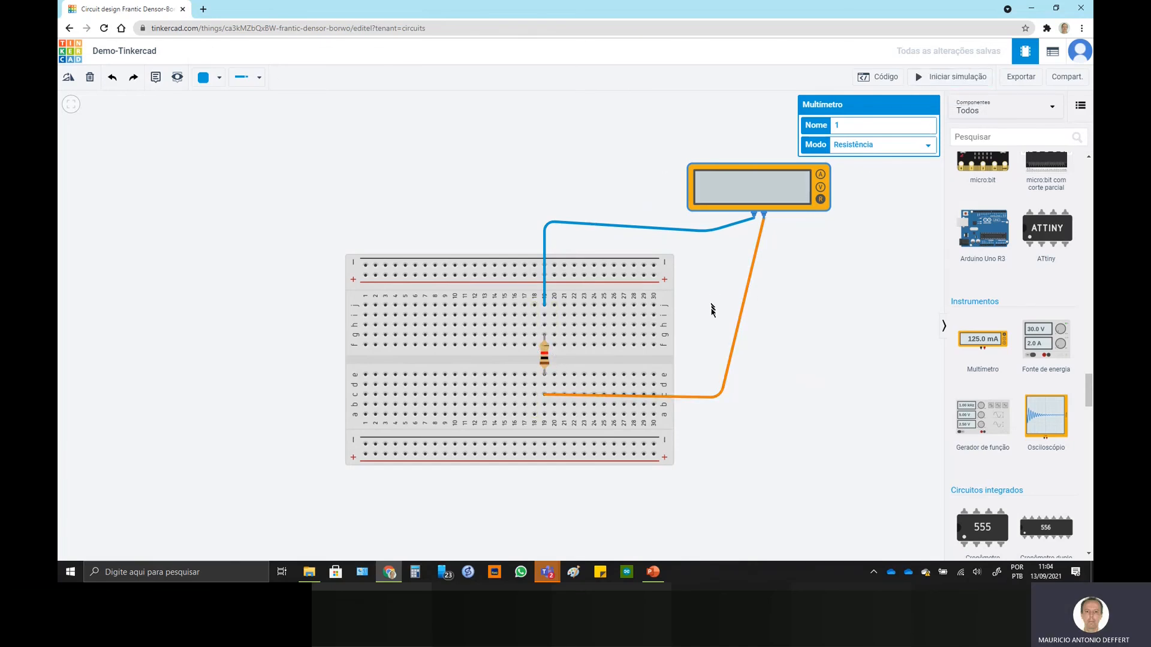
Delete the blue and orange multimeter wires and move the multimeter to the empty area above and left of the breadboard
click(657, 233)
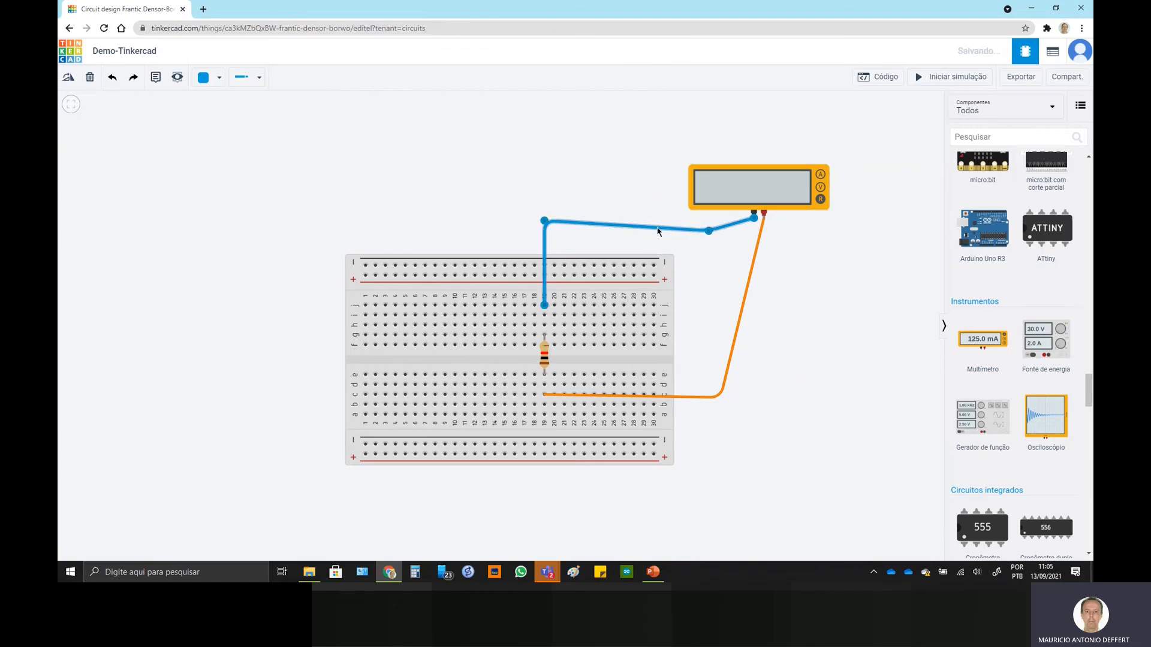
key(Delete)
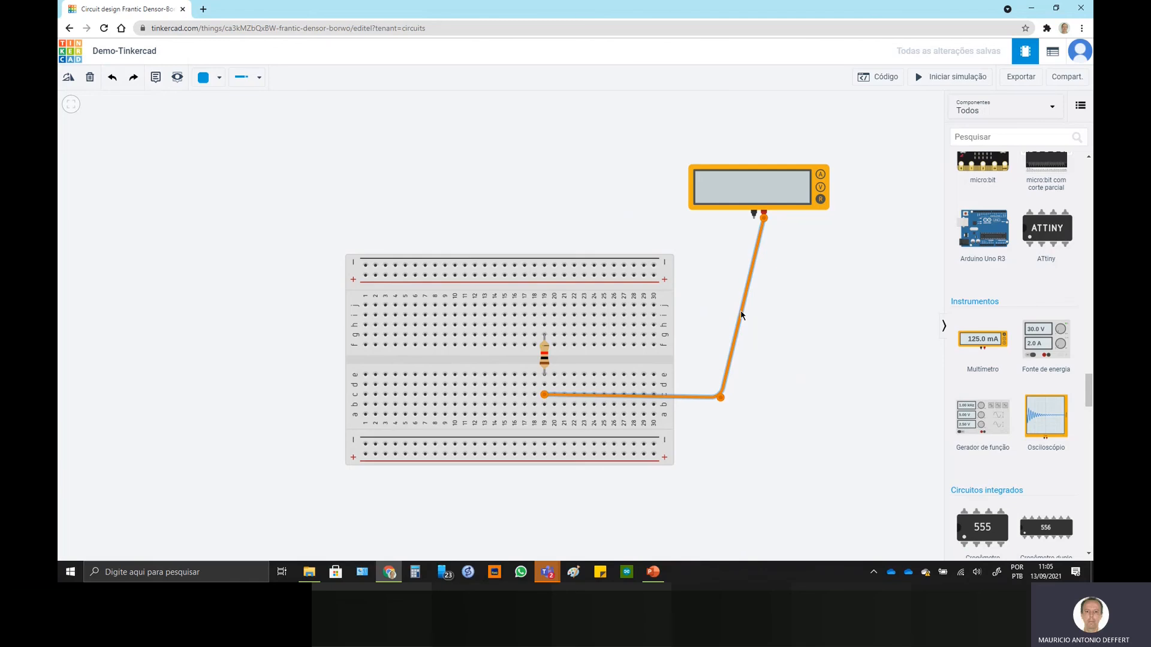
key(Delete)
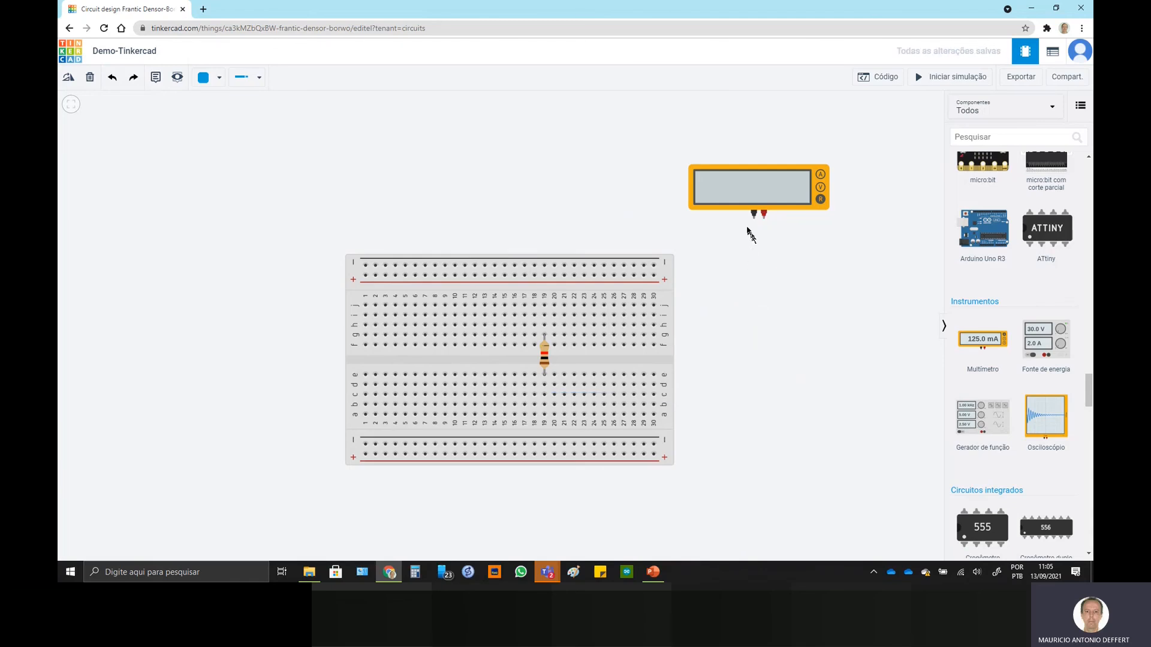
drag(752, 186, 191, 170)
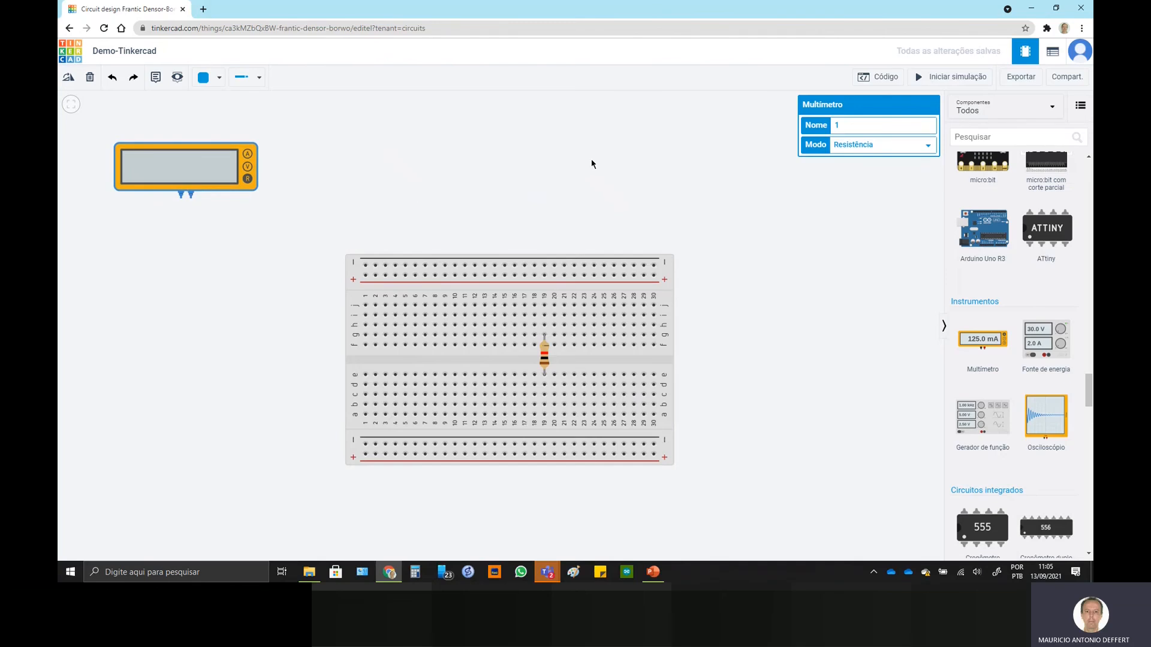
Add a red LED to the breadboard with its cathode in hole j18 and its anode in hole j19
scroll(994, 348, up, 4)
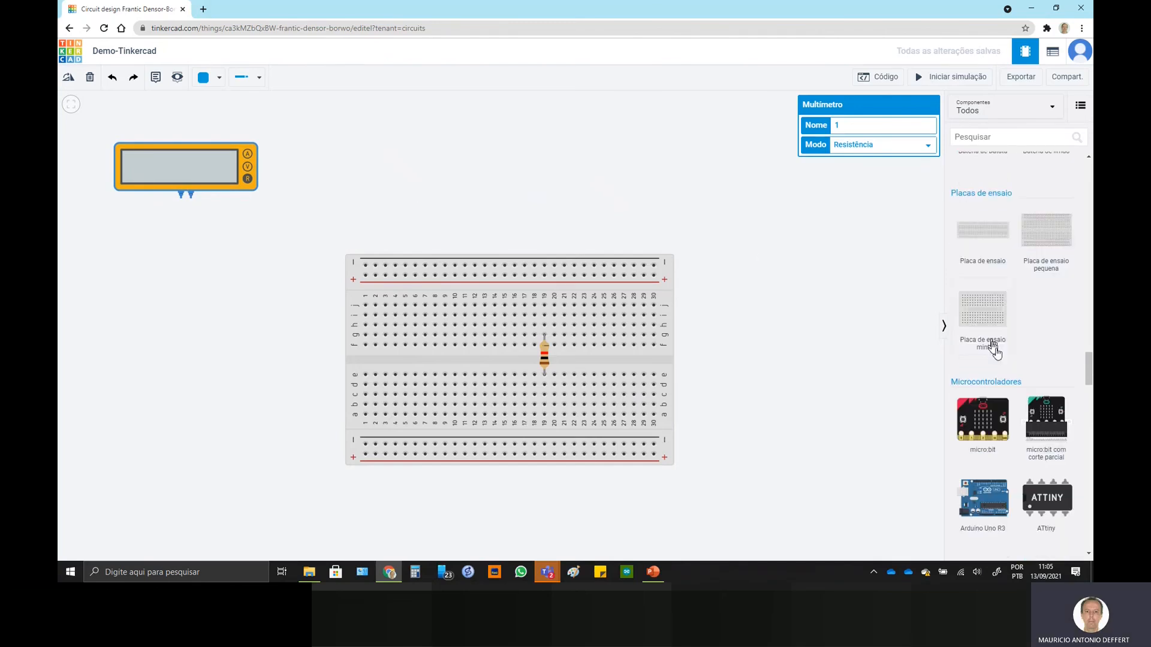
scroll(1059, 368, up, 5)
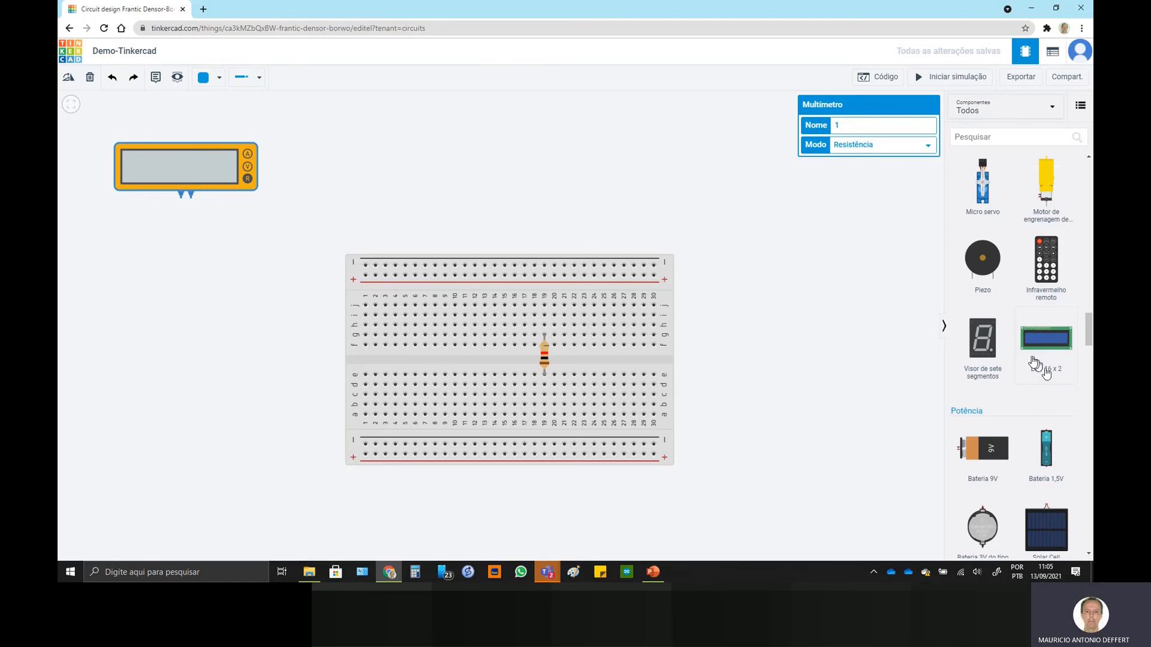
scroll(1013, 347, up, 5)
scroll(1013, 348, up, 10)
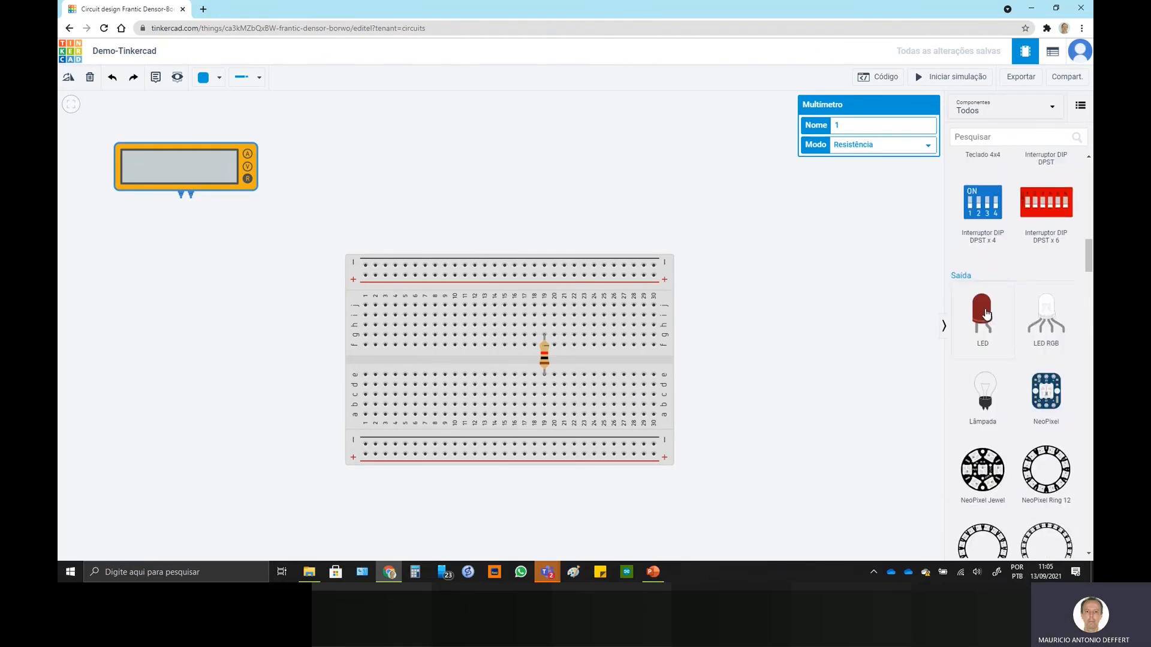
drag(989, 319, 730, 239)
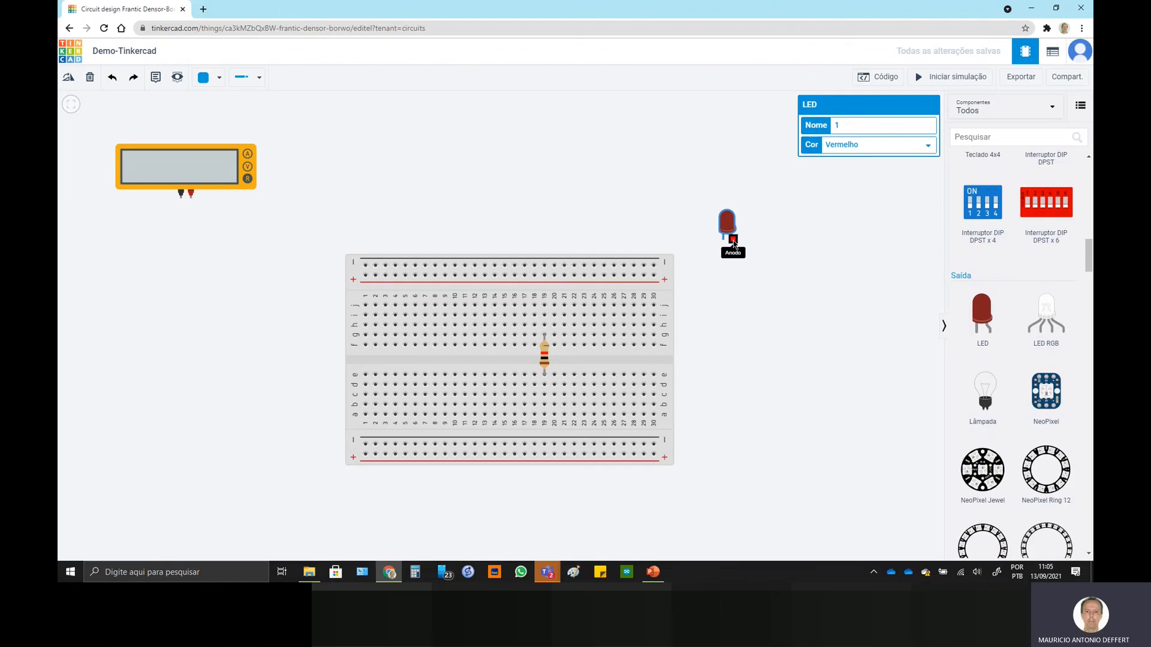
drag(731, 228, 542, 290)
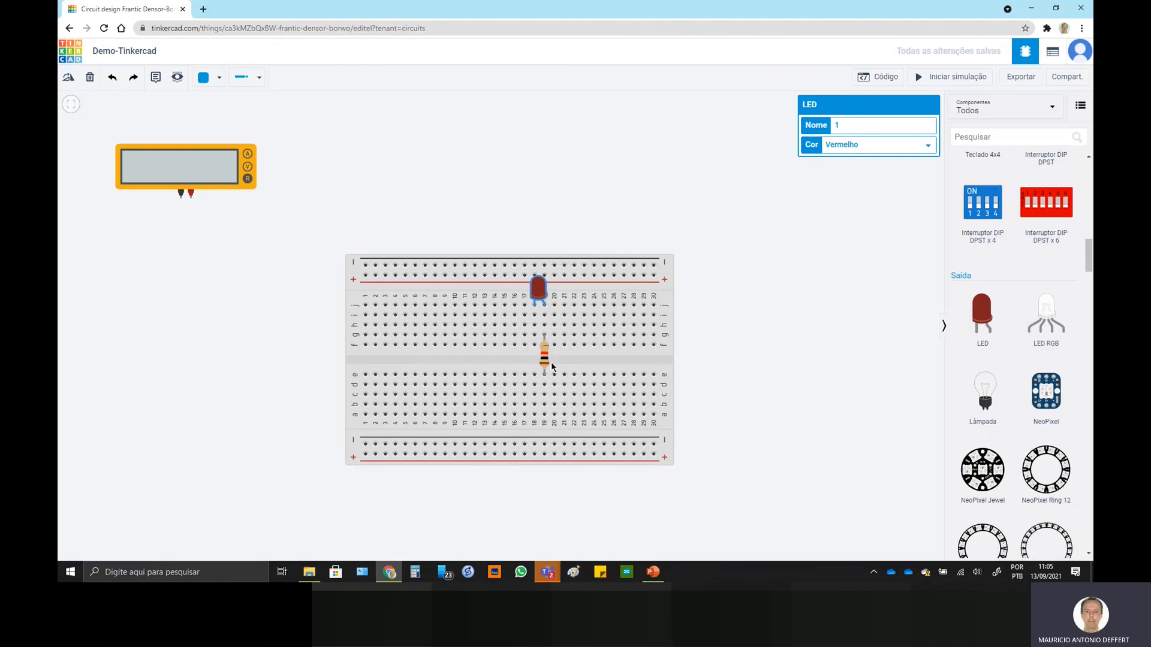
Add a Fonte de energia above and left of the breadboard, moving the multimeter above the board's right half to make room
scroll(1000, 350, down, 5)
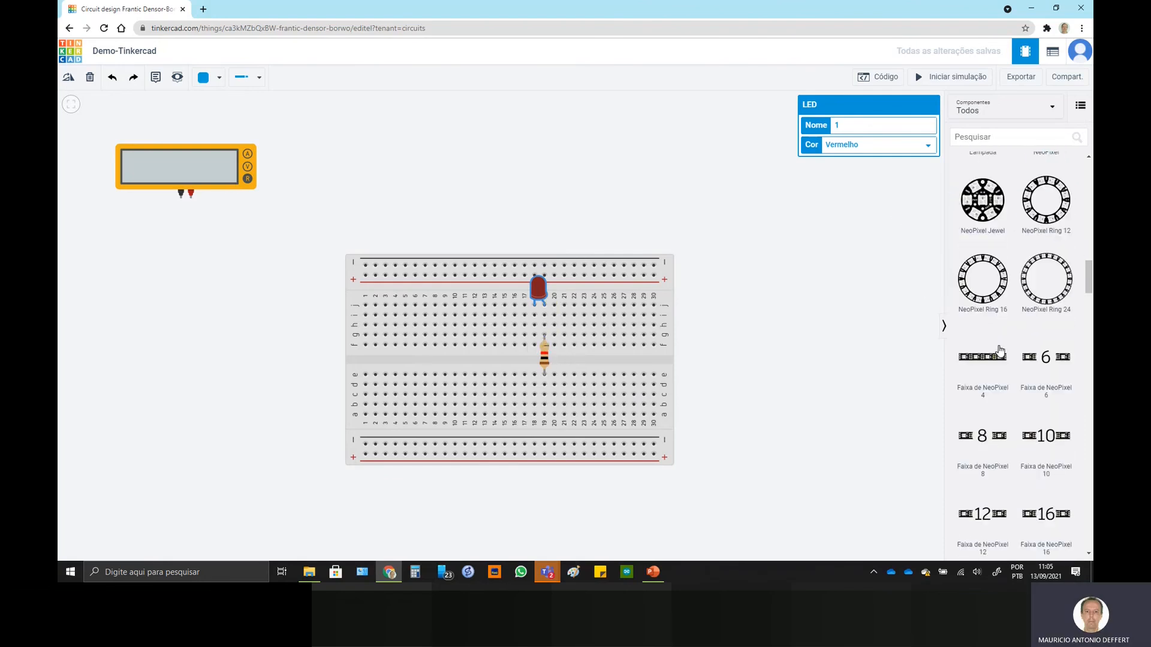
scroll(1000, 351, down, 10)
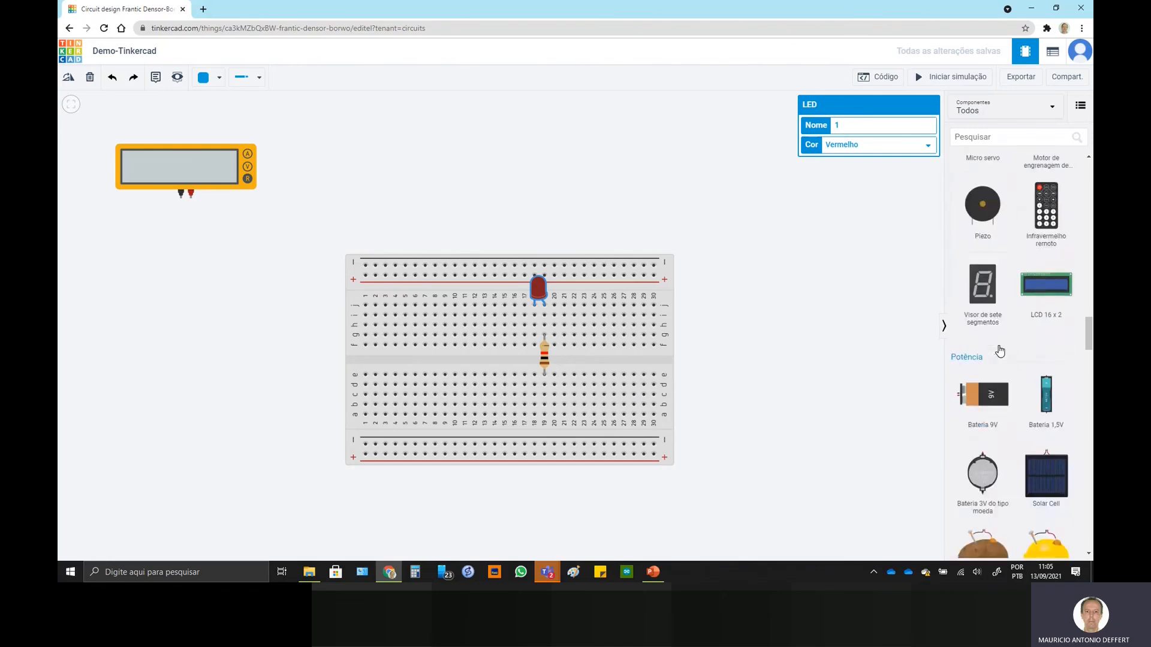
scroll(999, 350, down, 1)
scroll(998, 349, down, 9)
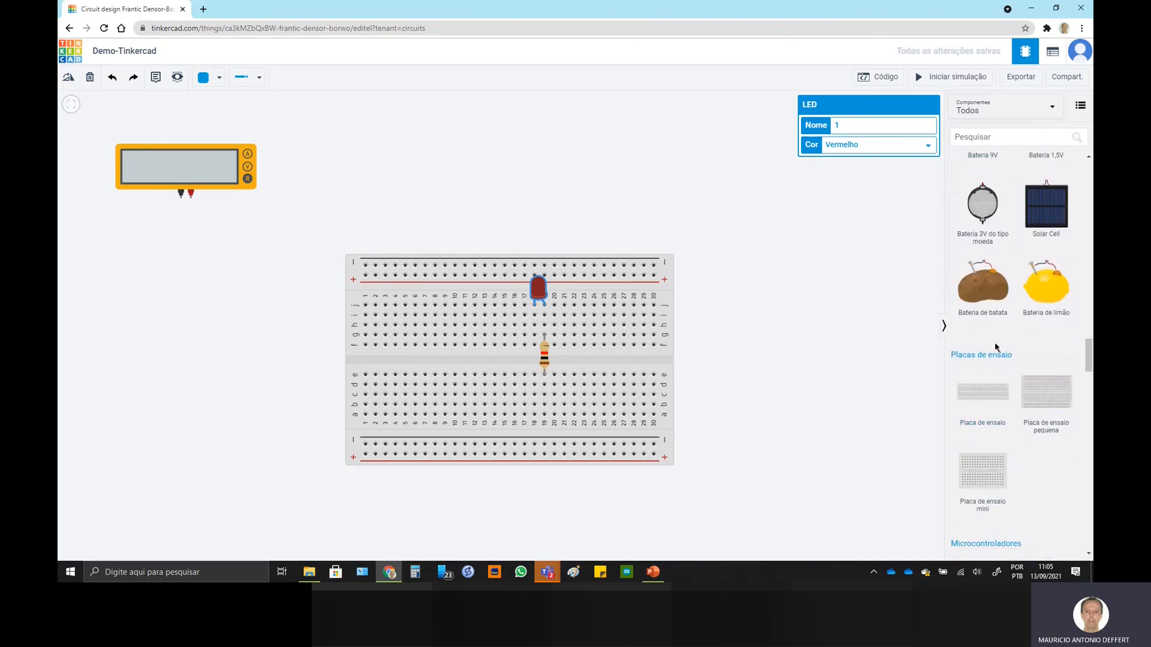
scroll(994, 343, down, 4)
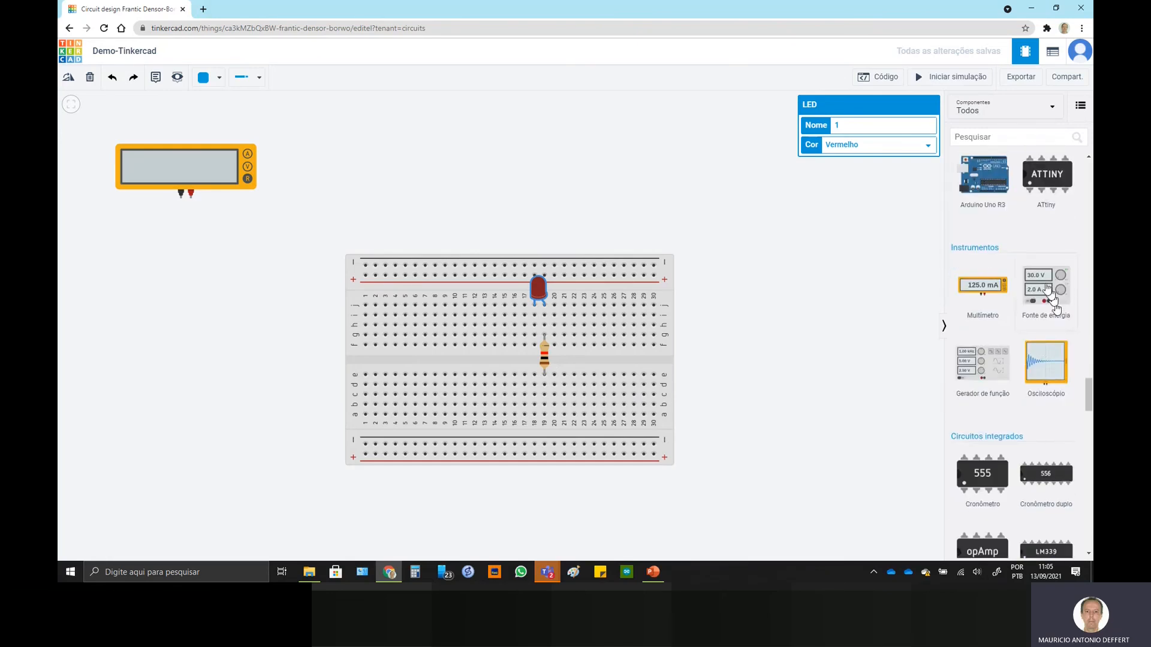
drag(1045, 290, 202, 321)
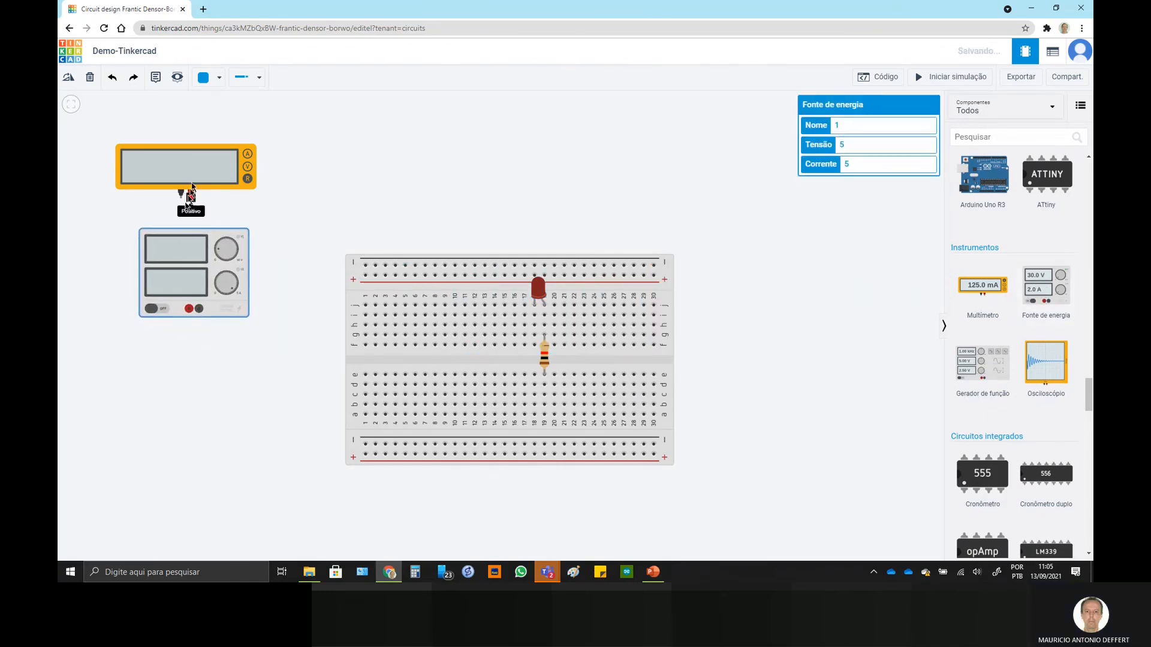
drag(185, 177, 626, 151)
drag(192, 285, 195, 200)
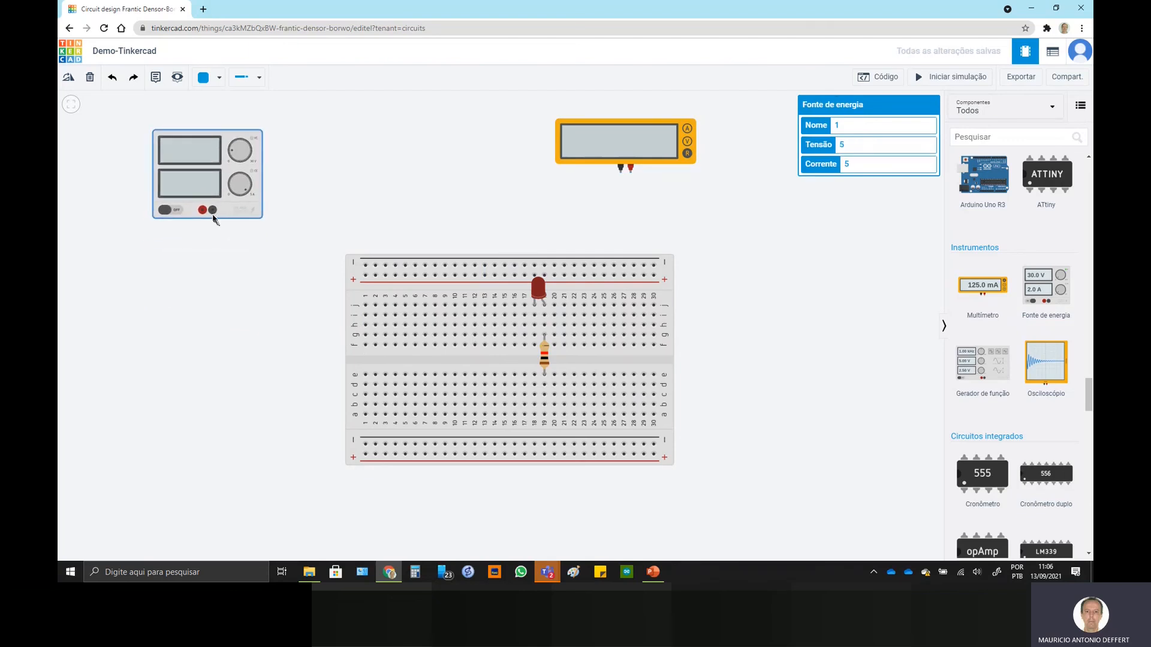
Wire the power supply's negative terminal to the first hole of the upper negative rail with one bend, and colour it black (Preto)
click(213, 210)
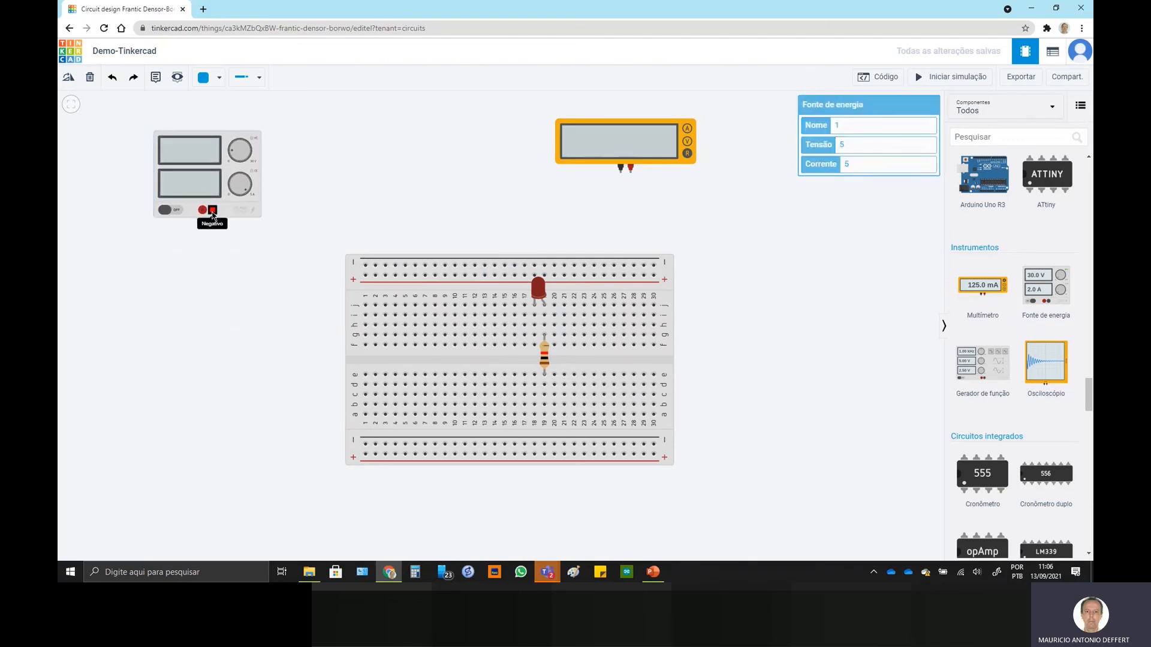
click(222, 255)
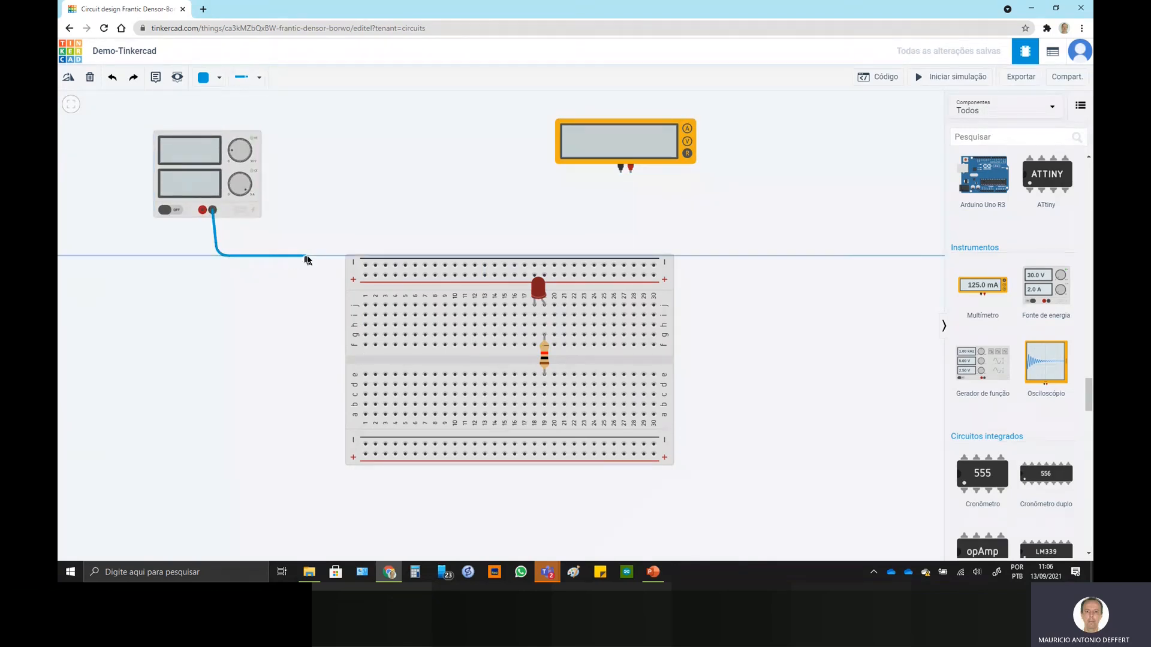
click(364, 266)
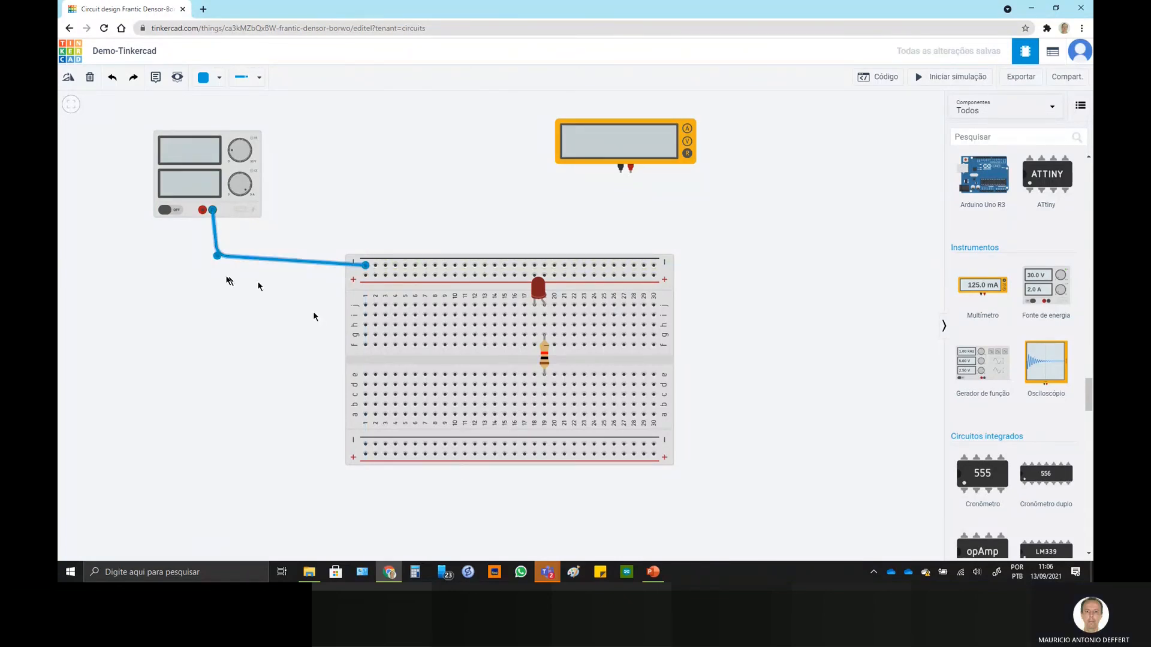
click(204, 77)
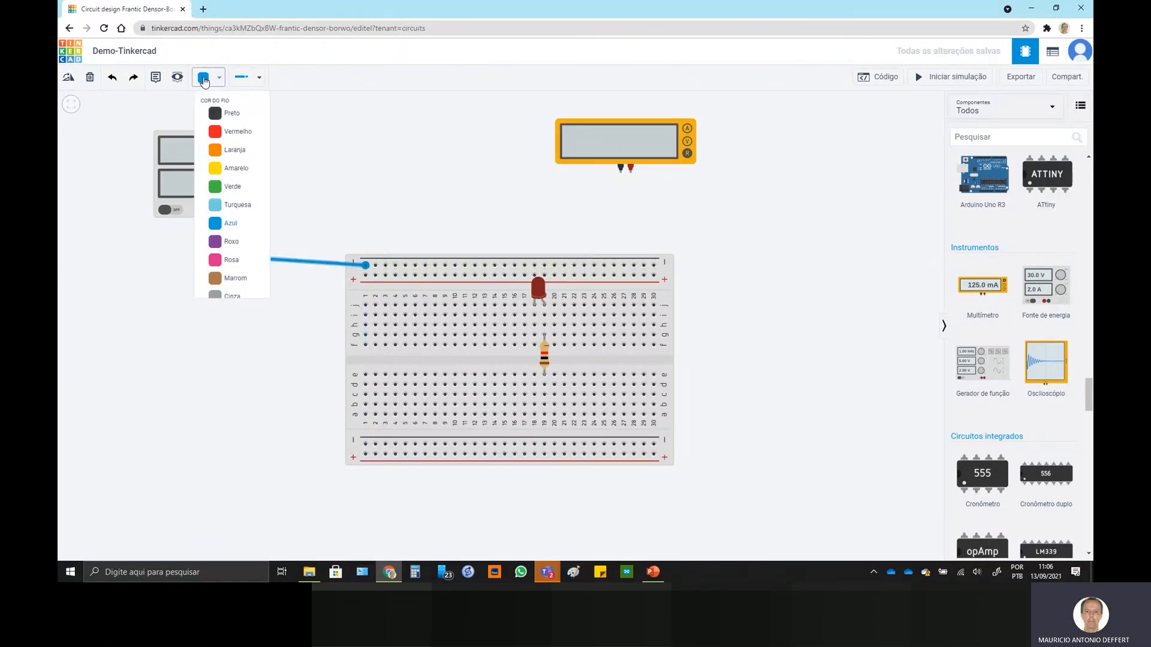
click(222, 113)
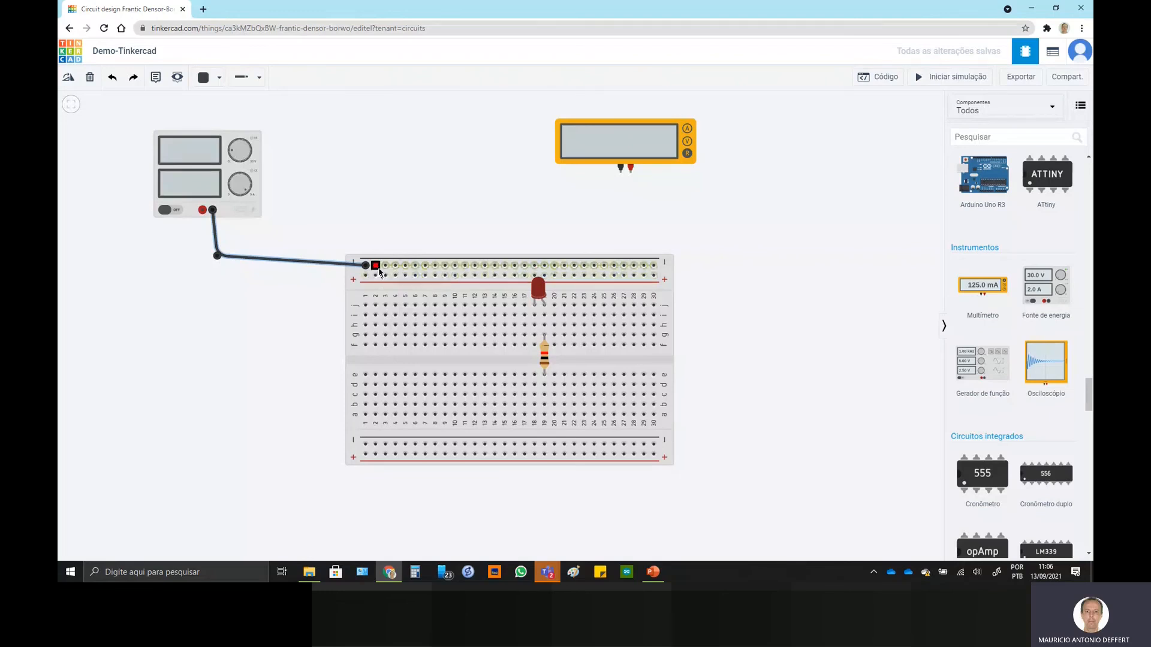
Link the upper and lower negative rails at their right-end holes with a black wire routed around the breadboard's right side
click(654, 266)
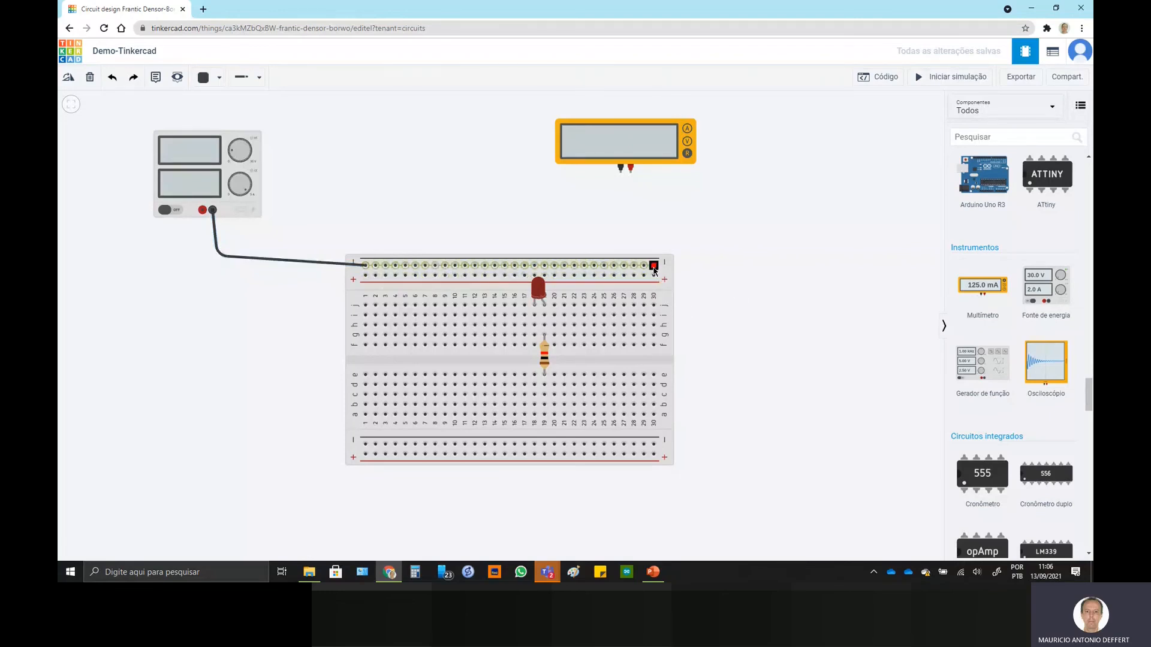
click(700, 265)
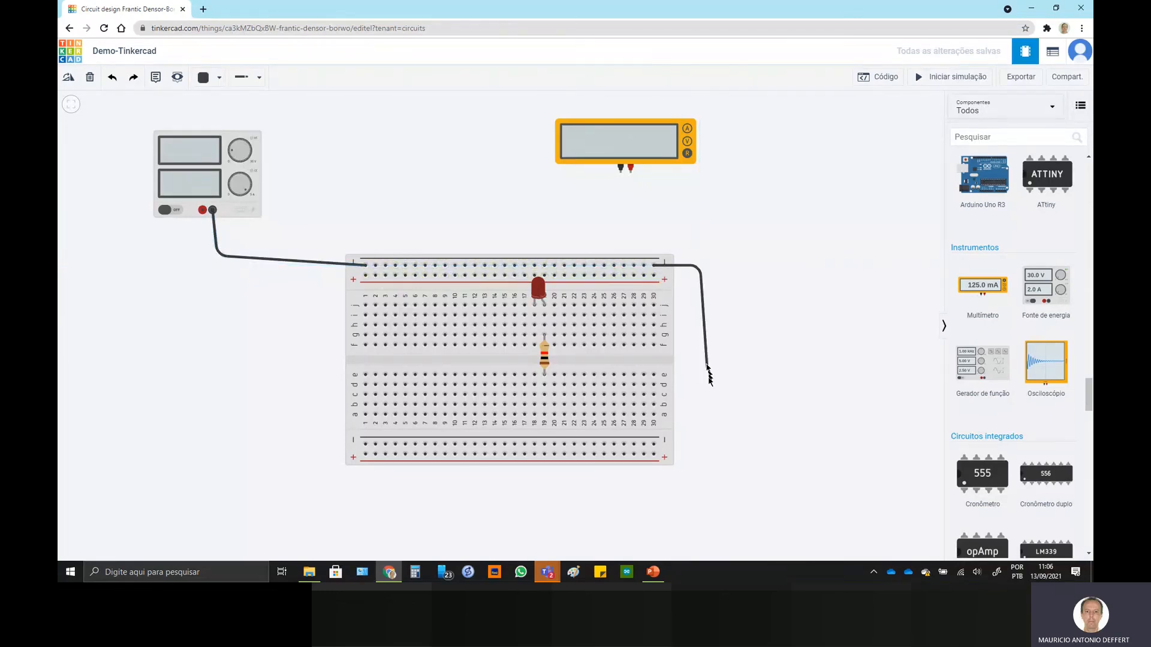
click(700, 445)
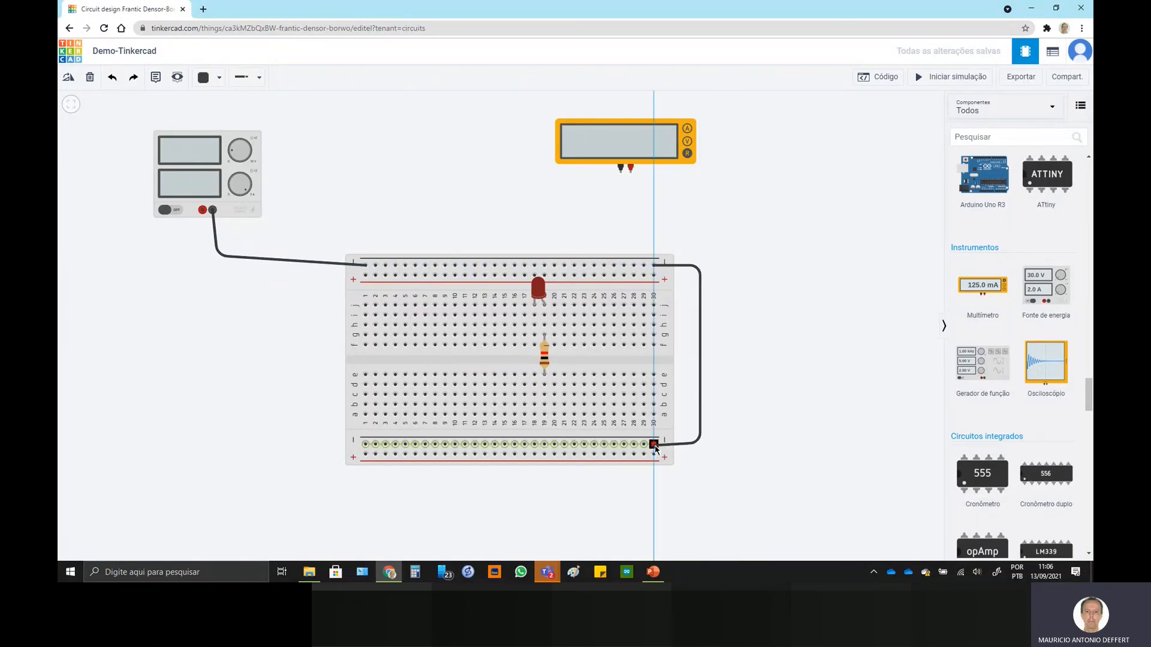
click(654, 444)
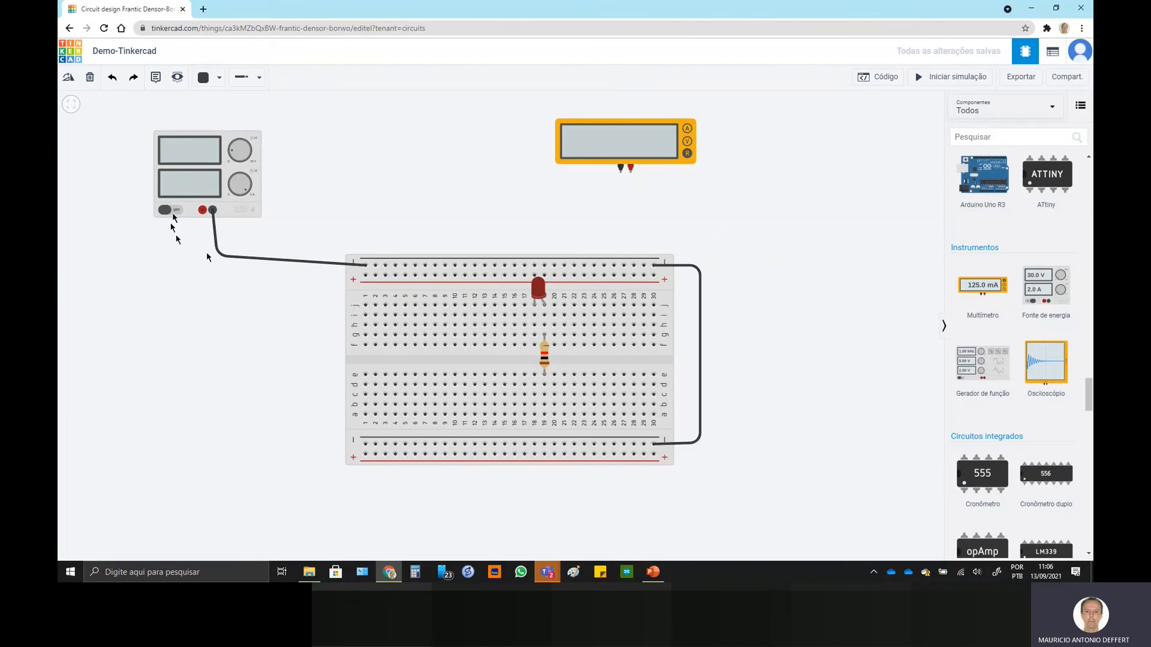
Wire the power supply's positive terminal to the first hole of the upper positive rail with one bend, and colour it red (Vermelho)
click(202, 211)
click(365, 276)
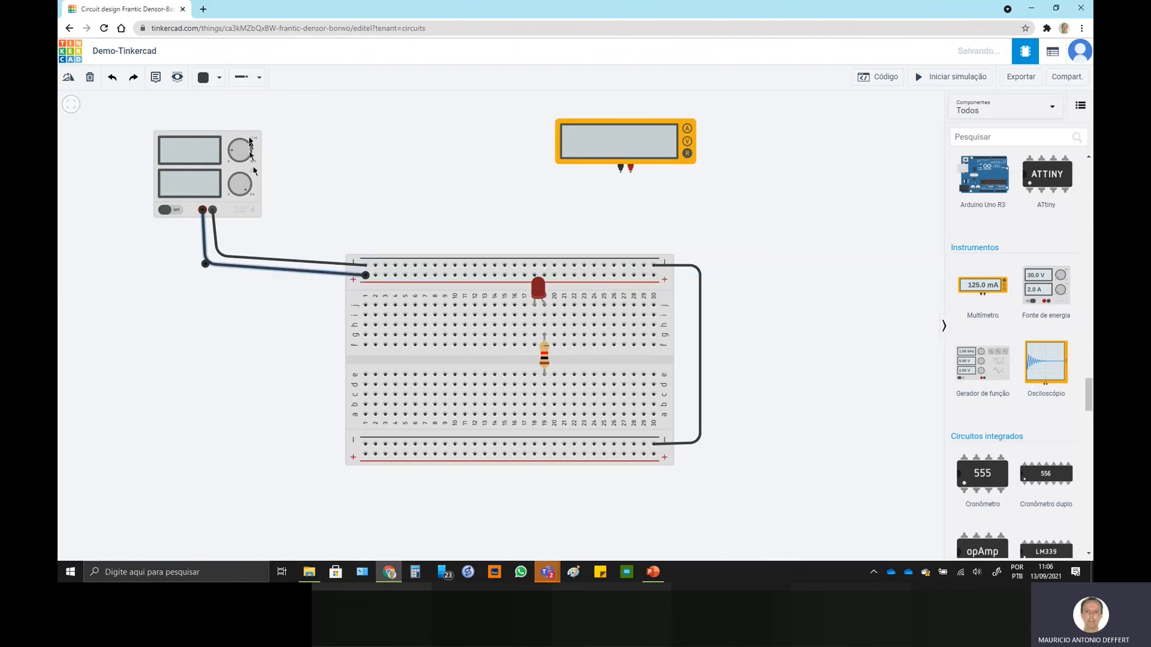
click(205, 77)
click(238, 132)
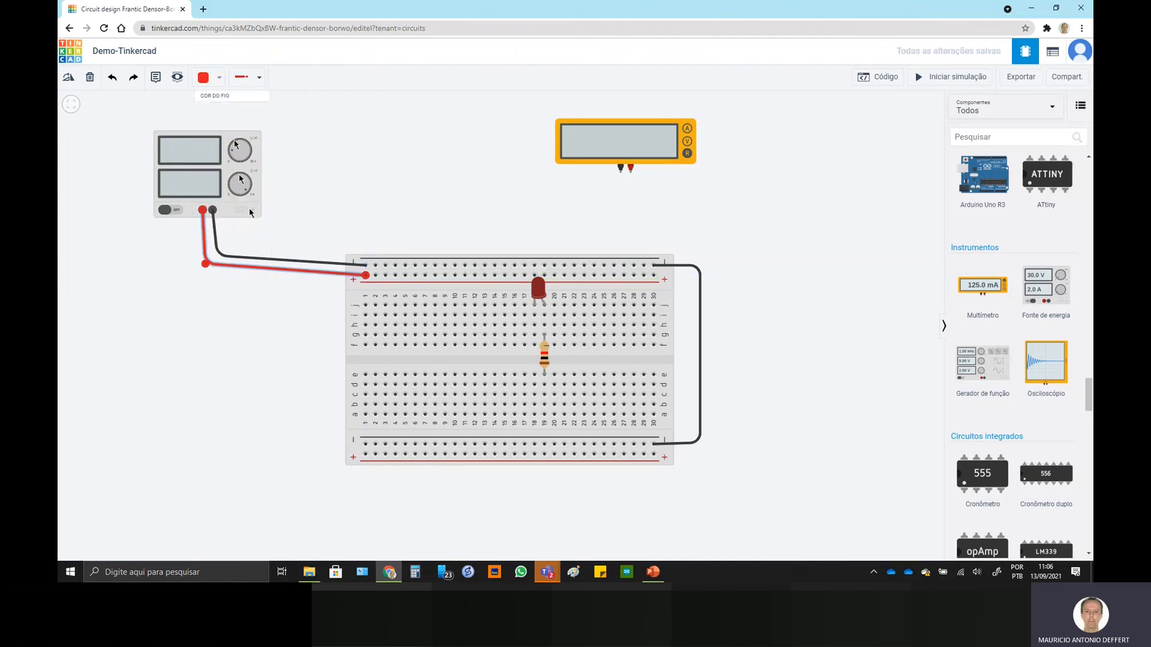
Link the upper and lower positive rails at their right-end holes with a red wire routed outside the black one
click(654, 276)
click(715, 277)
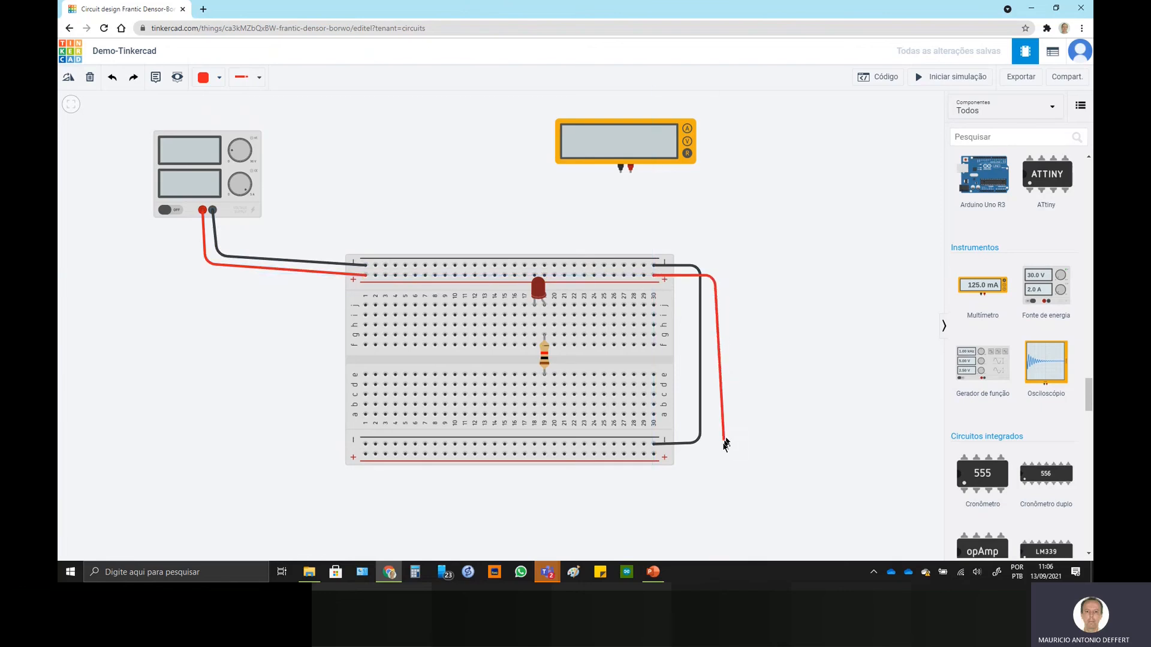
click(714, 456)
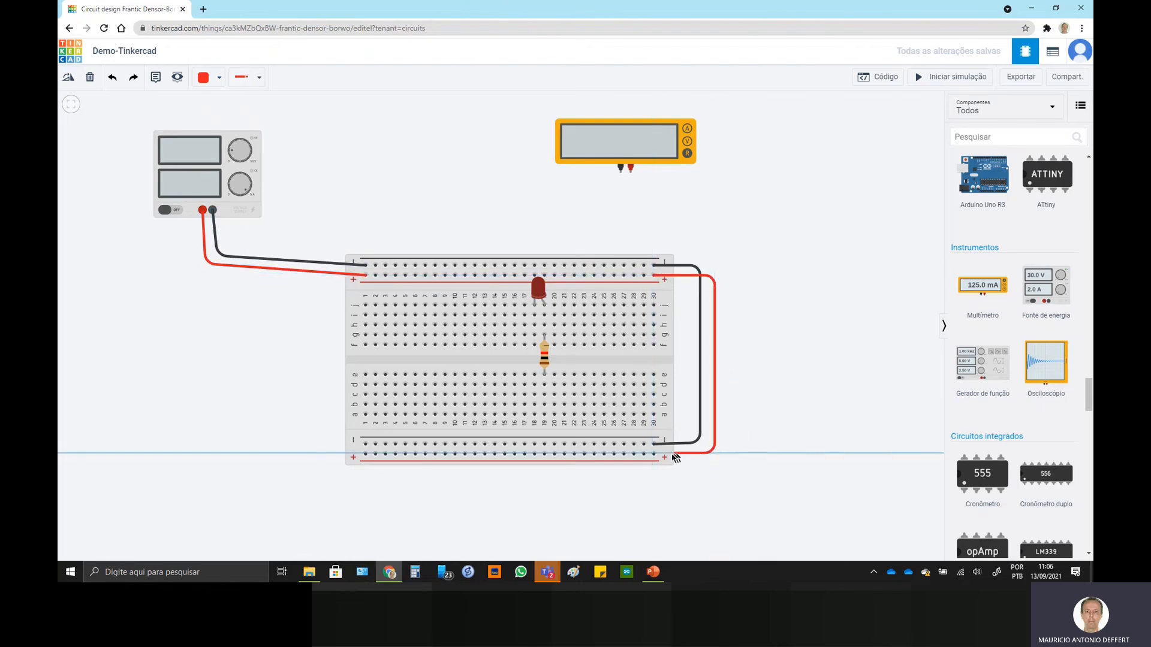
click(654, 455)
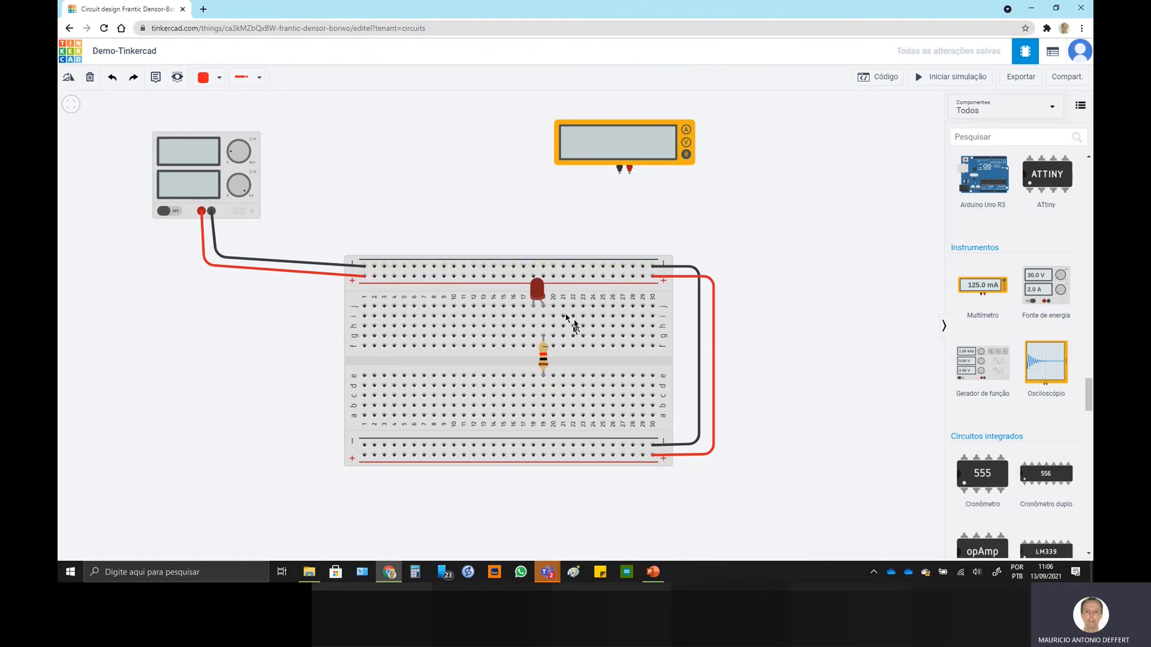
Set the breadboard resistor's resistance to 220 Ω, and link the lower positive rail to hole a19 with a red wire
click(194, 170)
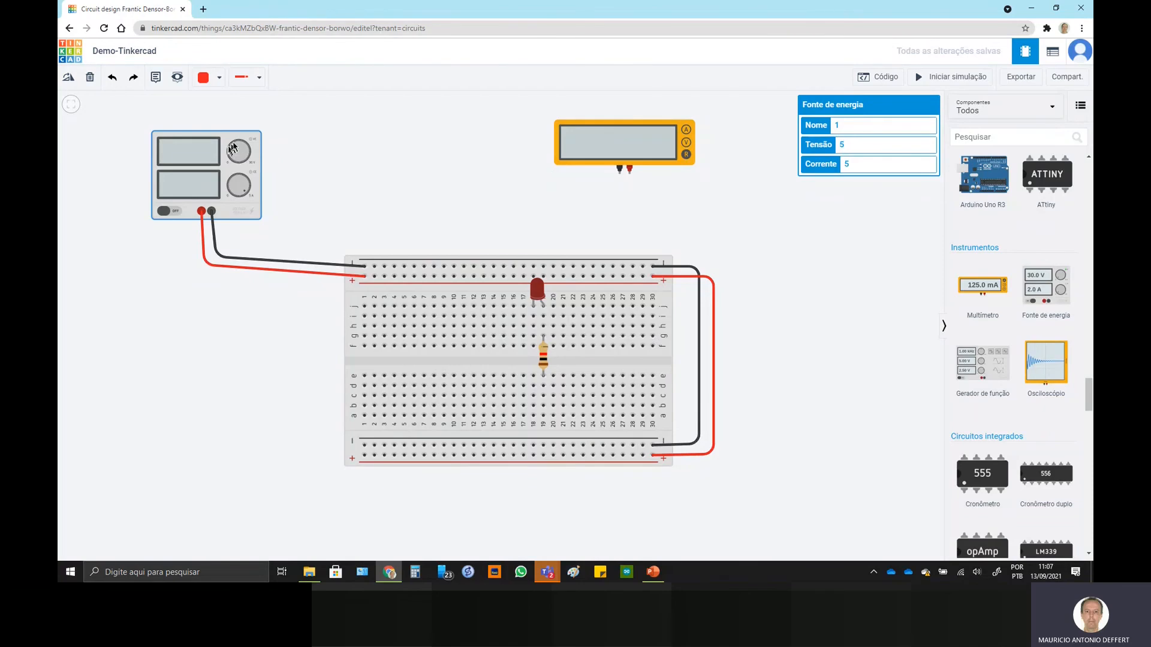
click(421, 165)
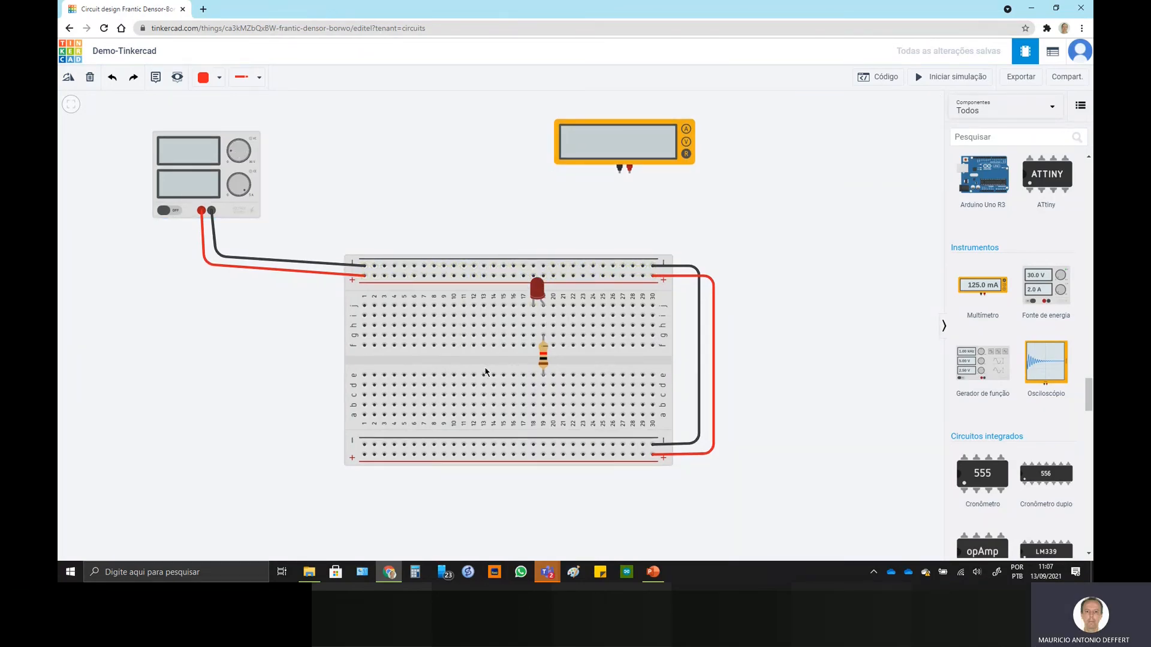
click(545, 360)
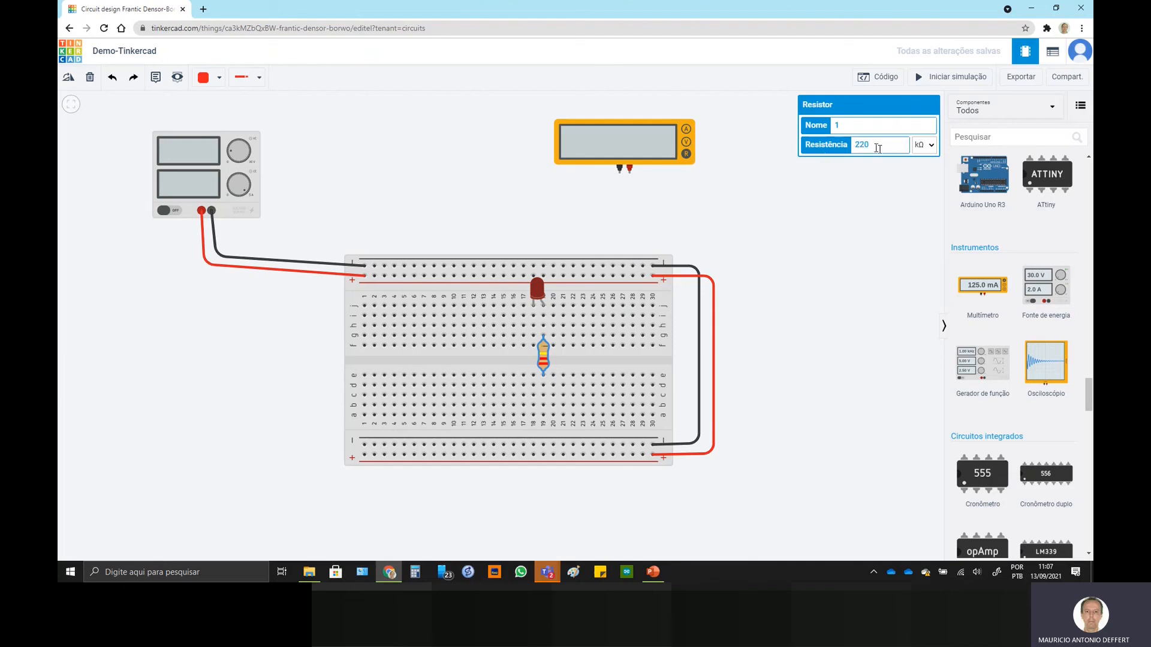
click(925, 147)
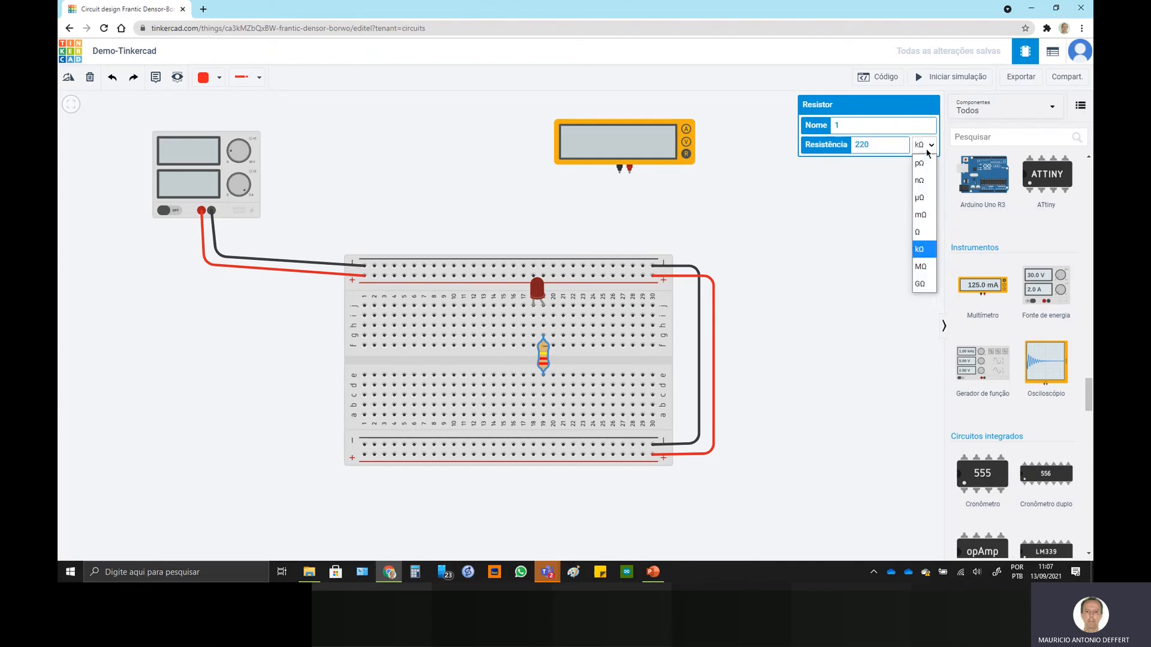
click(922, 232)
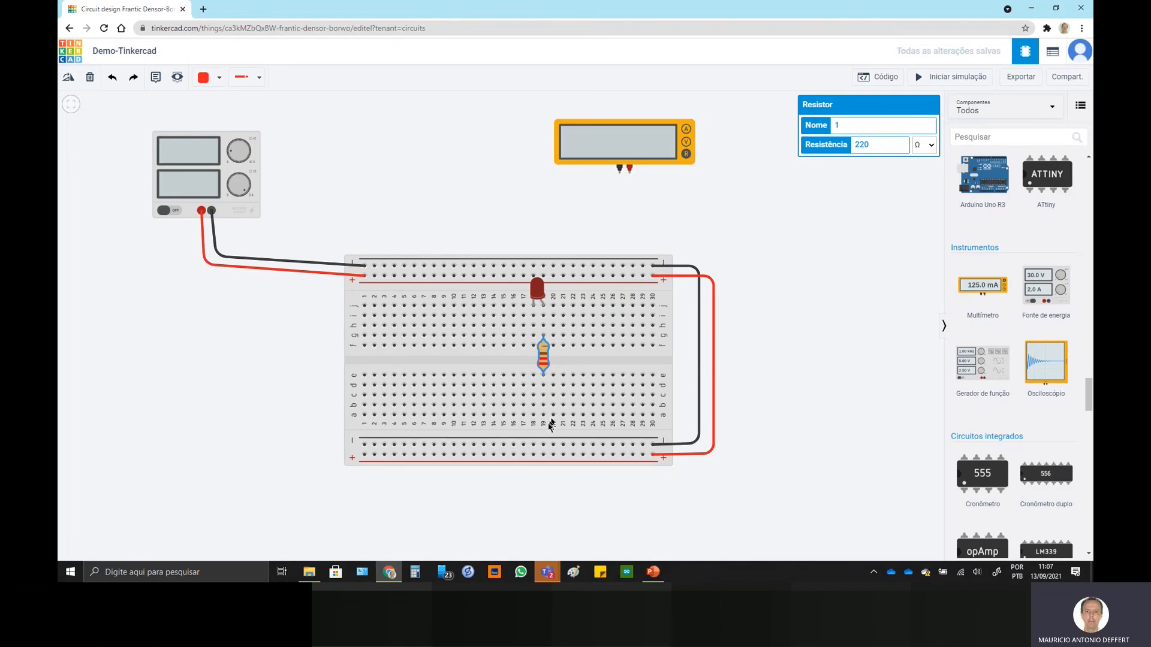
click(543, 454)
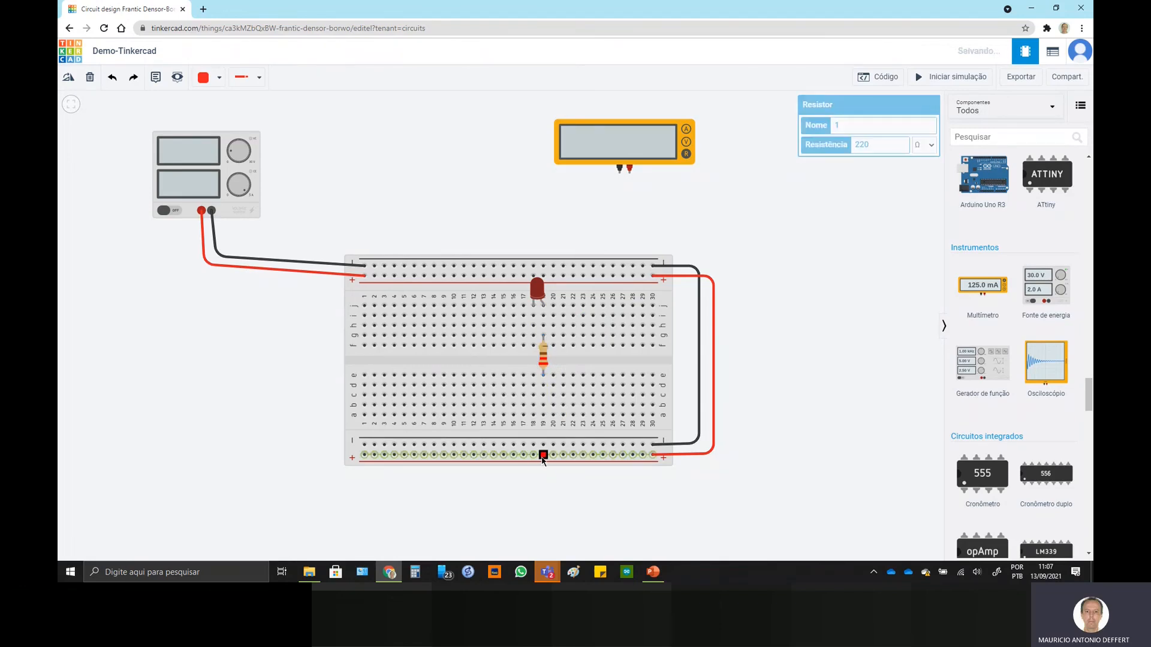
click(543, 416)
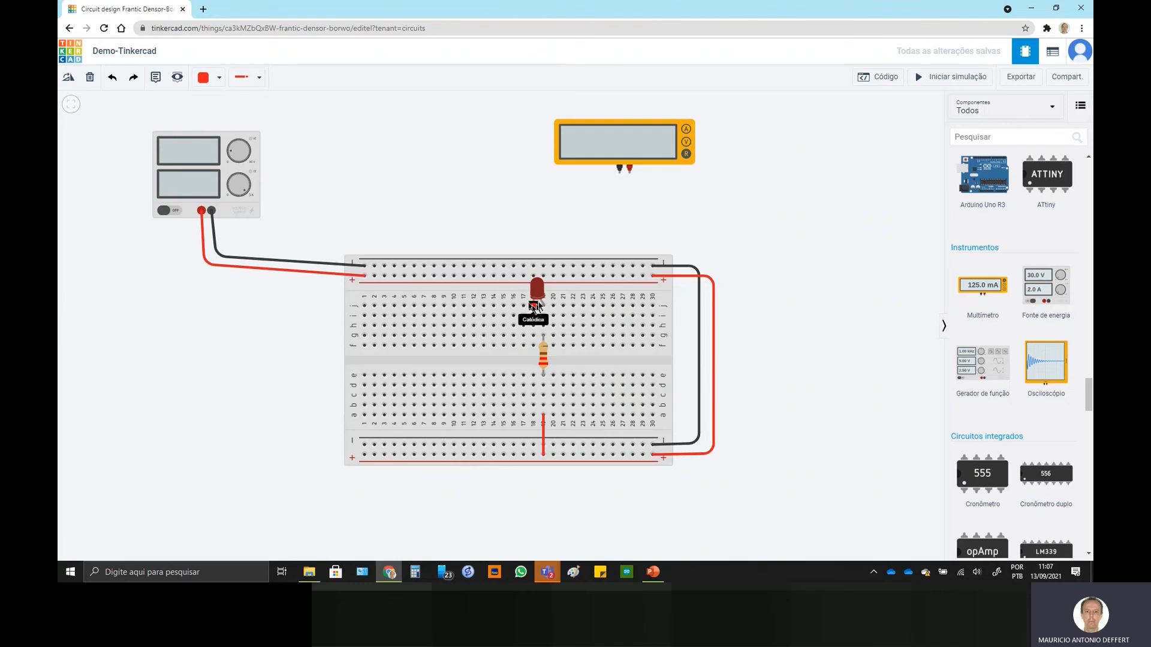
Wire hole f18 in the LED cathode's column to the lower negative rail in black (Preto), and briefly run the simulation to test the LED
click(533, 346)
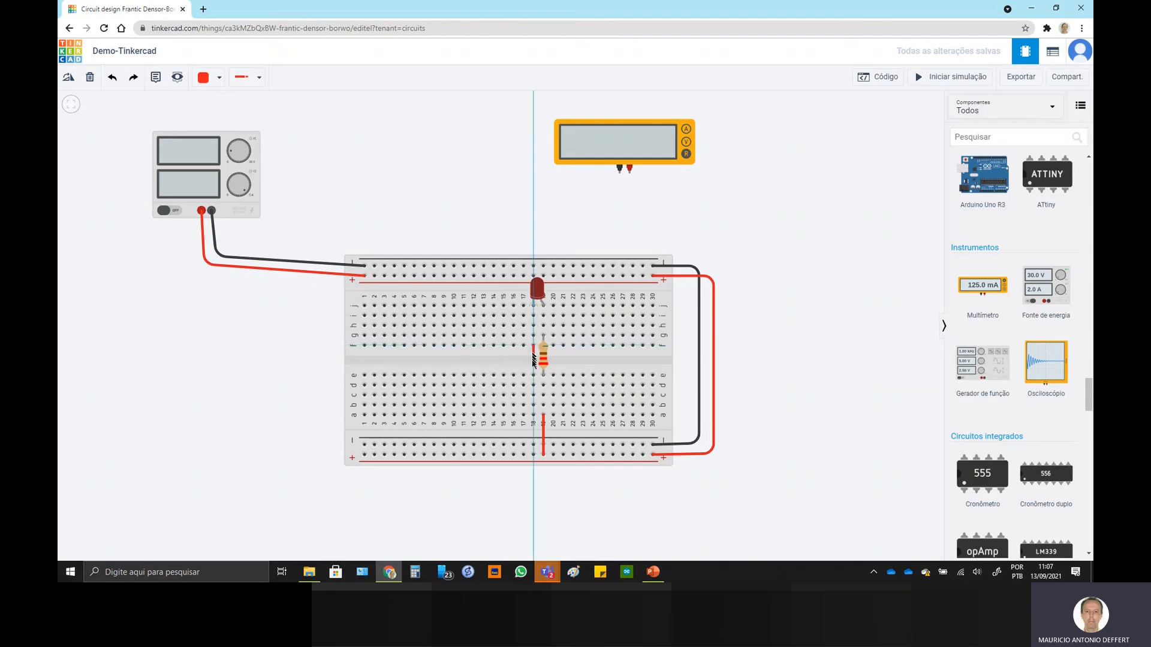
click(534, 445)
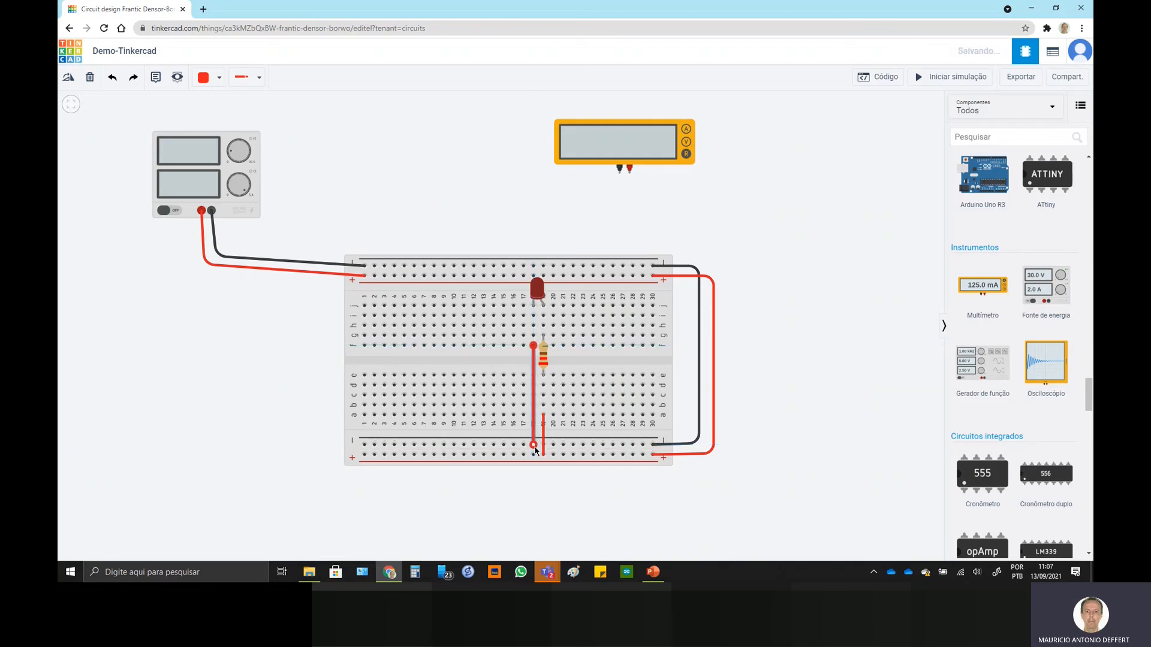
click(204, 78)
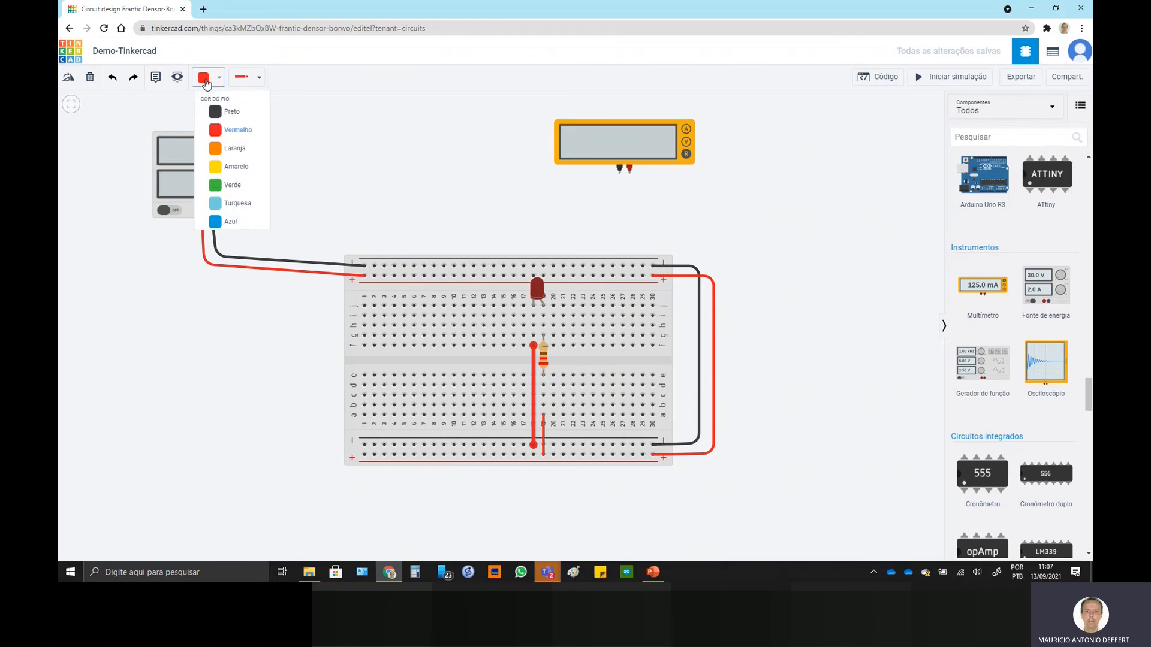
click(225, 112)
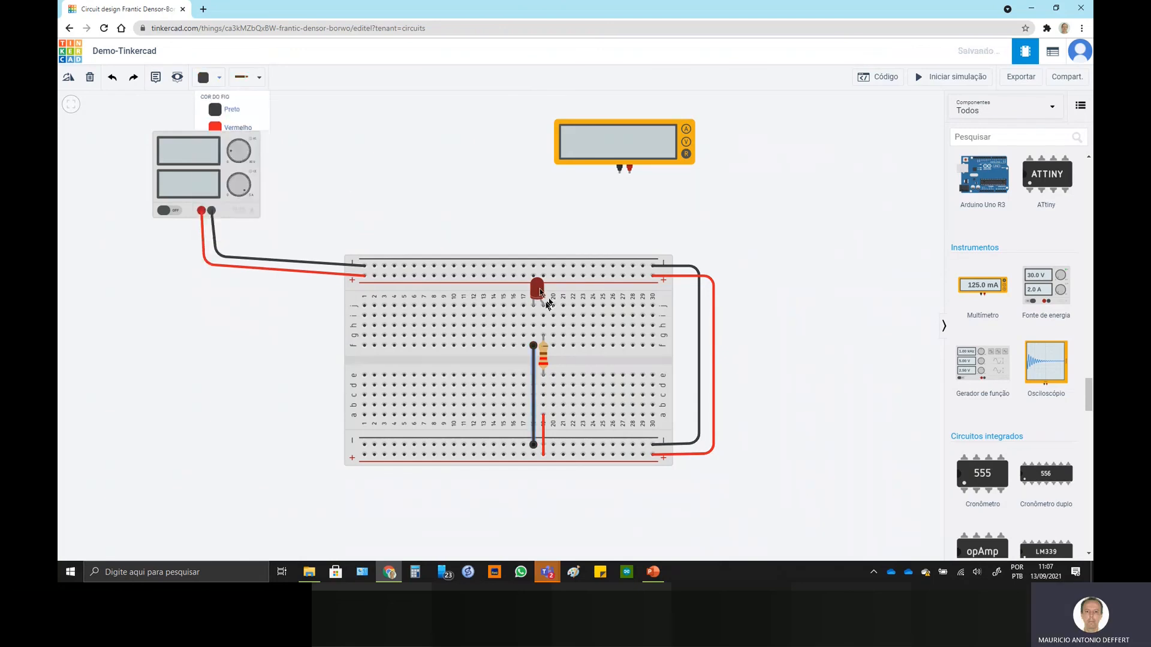
click(427, 187)
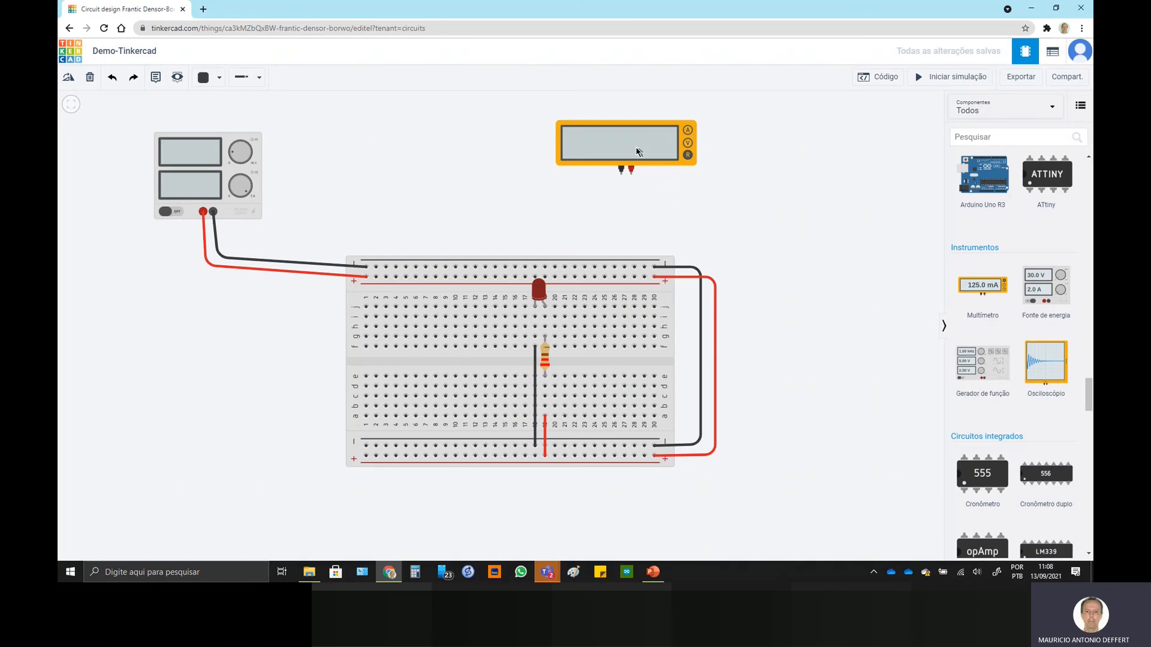
click(957, 79)
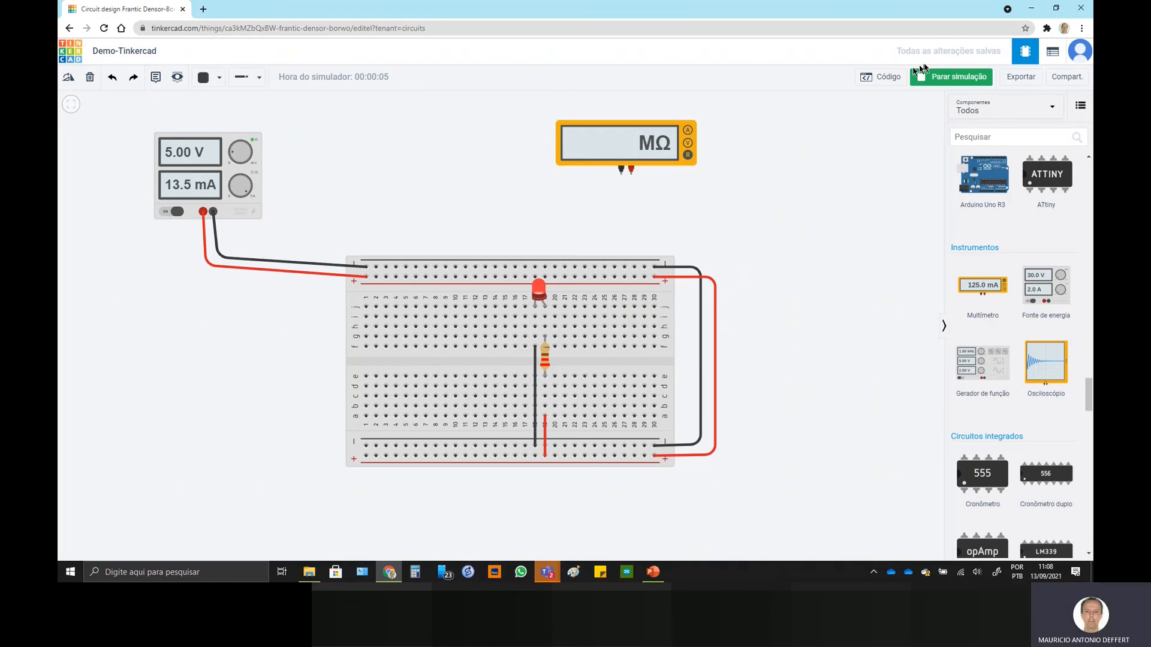
click(948, 82)
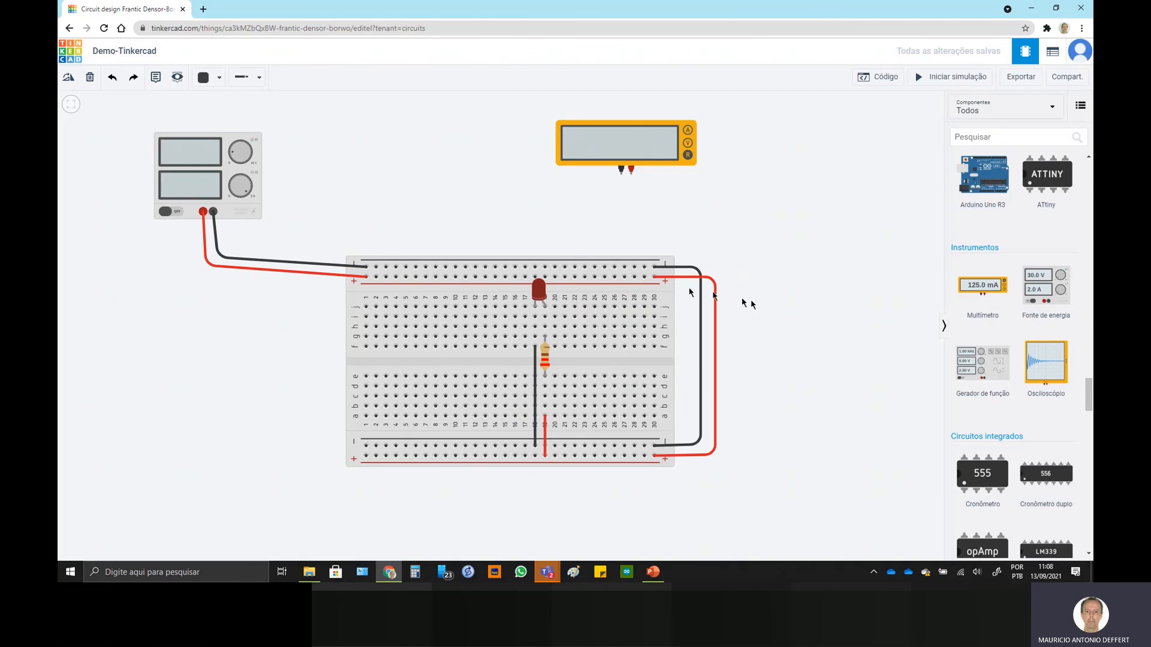
Move the multimeter directly above the LED and set its mode to Tensão
click(613, 145)
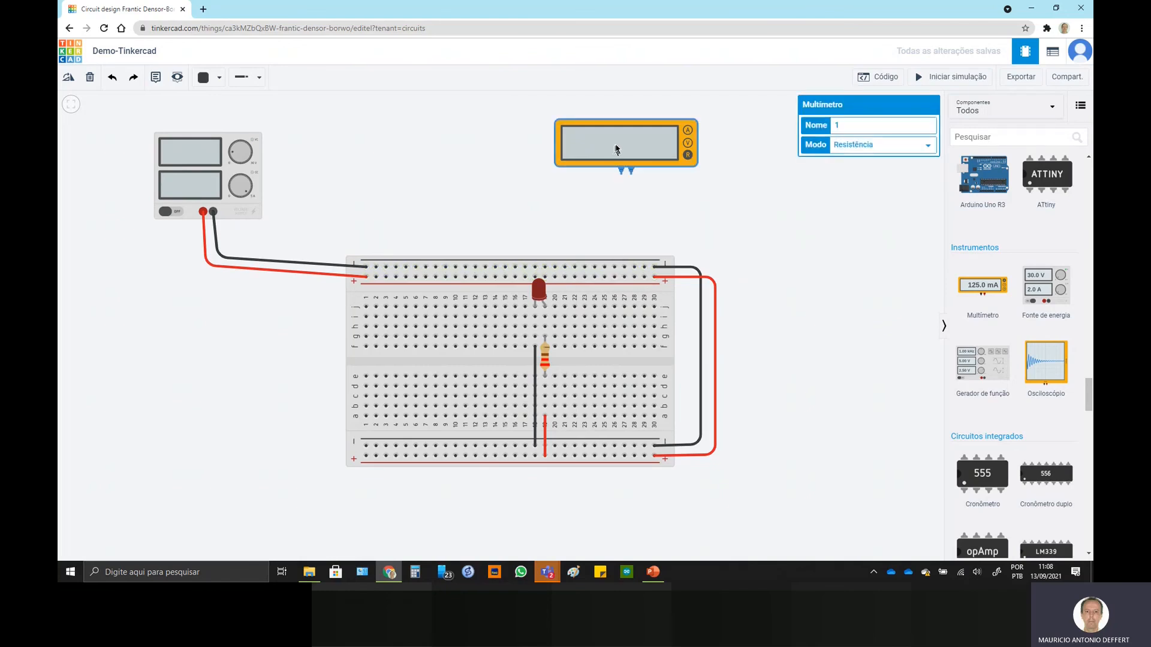
drag(613, 145, 537, 159)
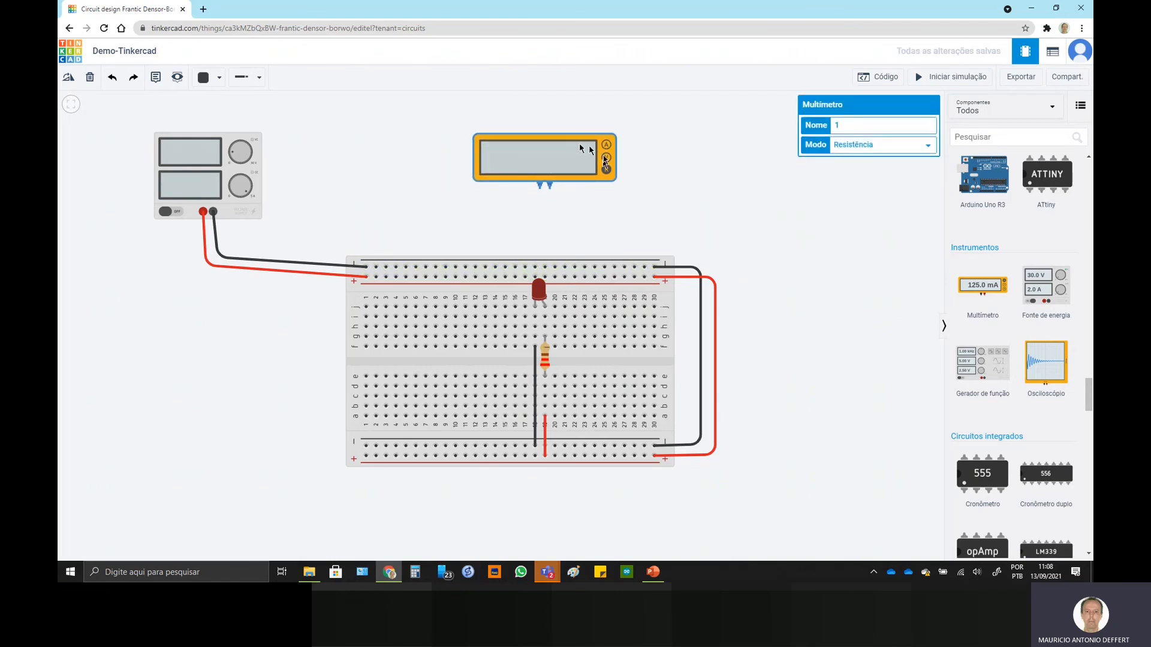
click(860, 148)
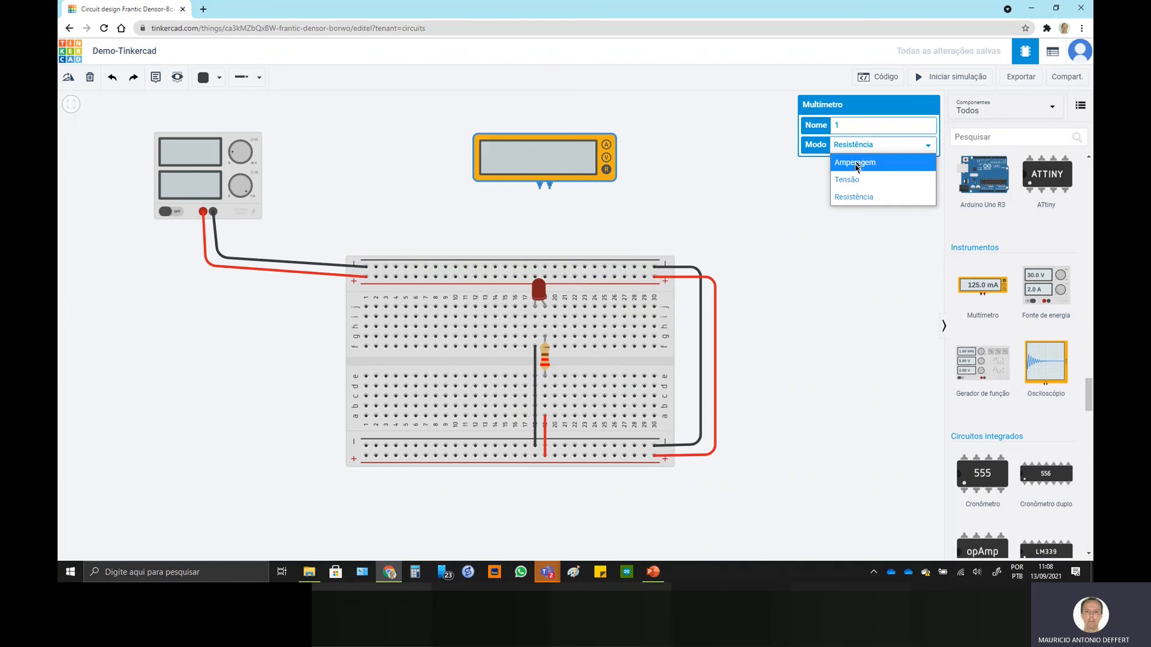
click(848, 181)
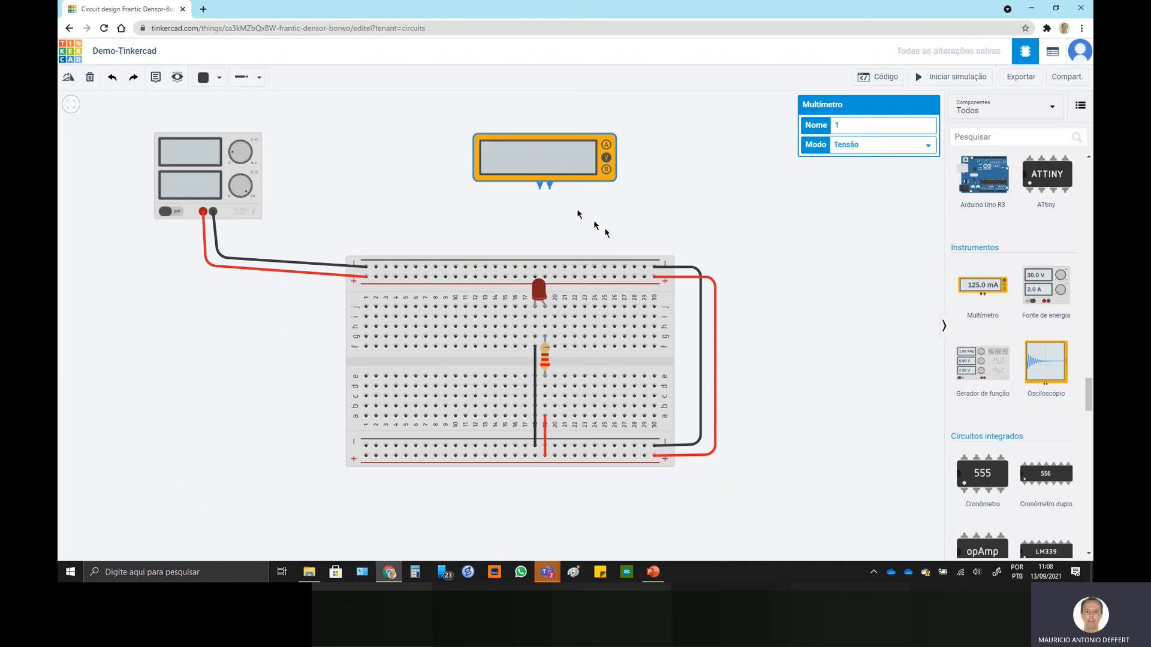
Wire the multimeter's negative and positive probes to holes i18 and i19 with one bend each, and simulate to measure the LED's voltage
click(539, 190)
click(494, 220)
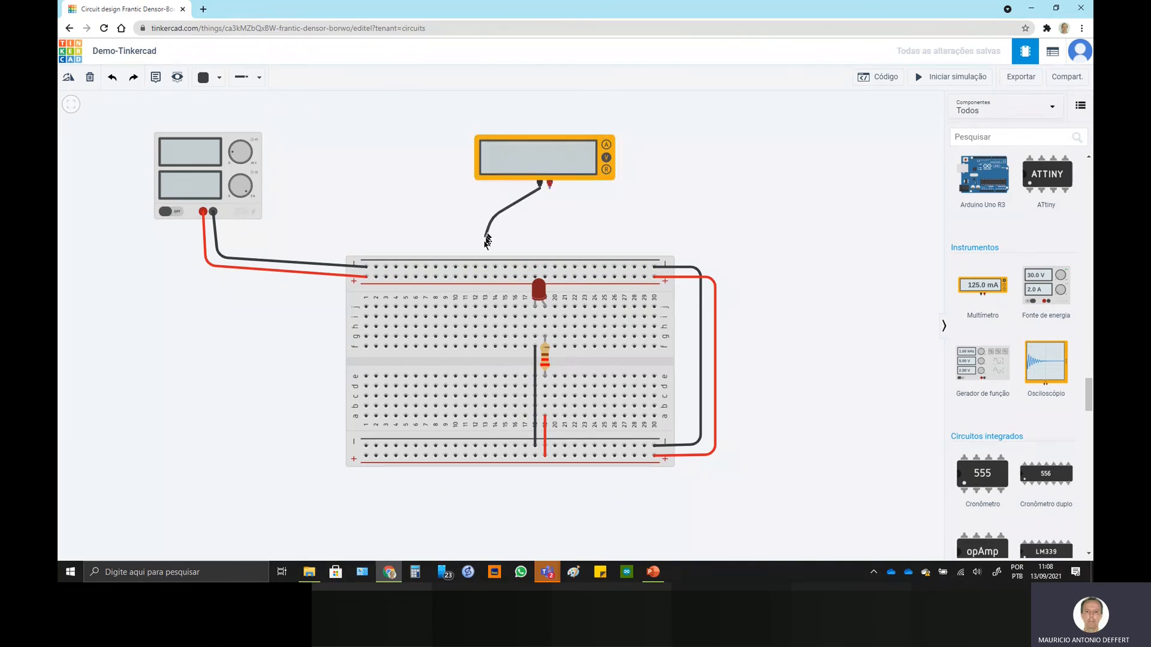
click(534, 316)
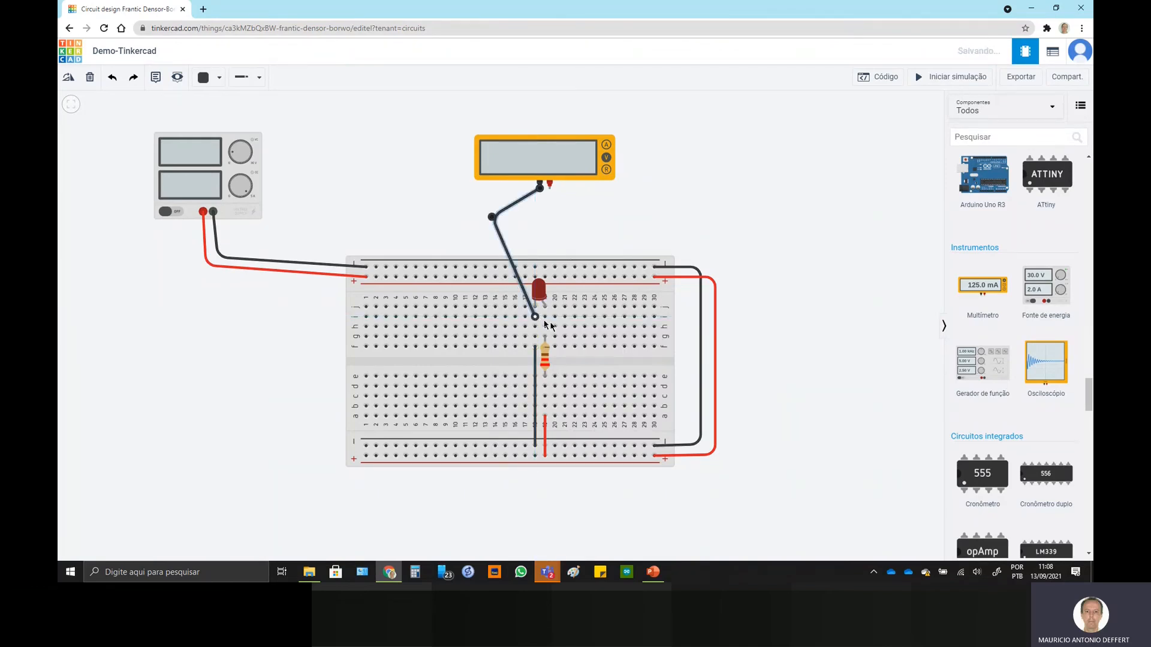
click(550, 190)
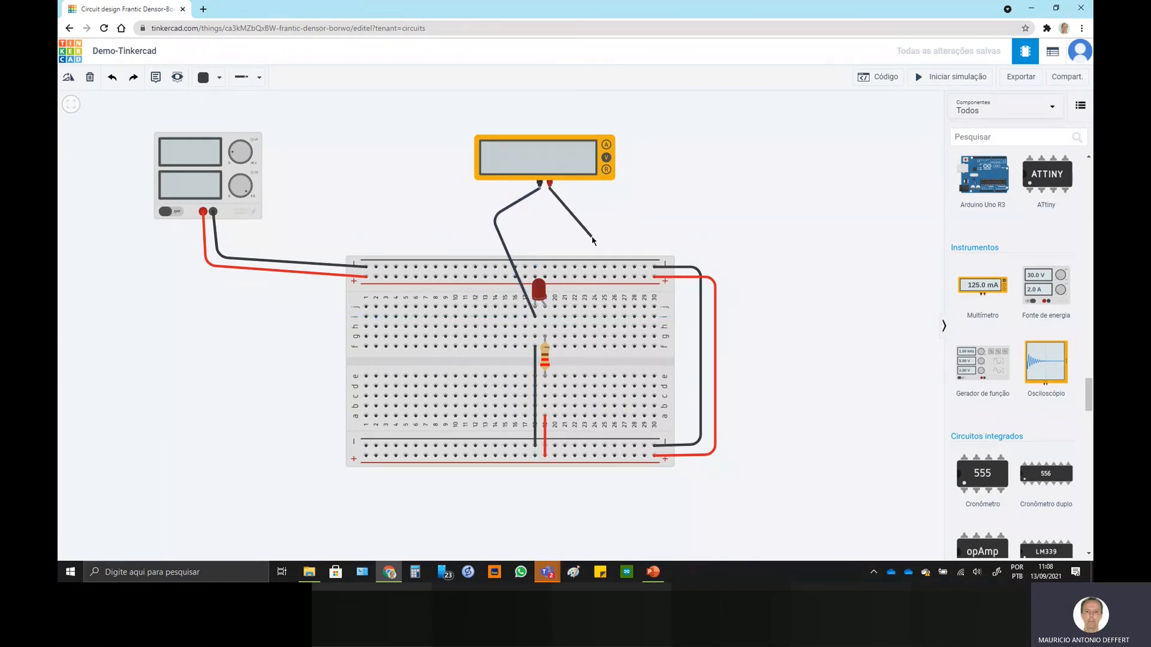
click(591, 236)
click(534, 308)
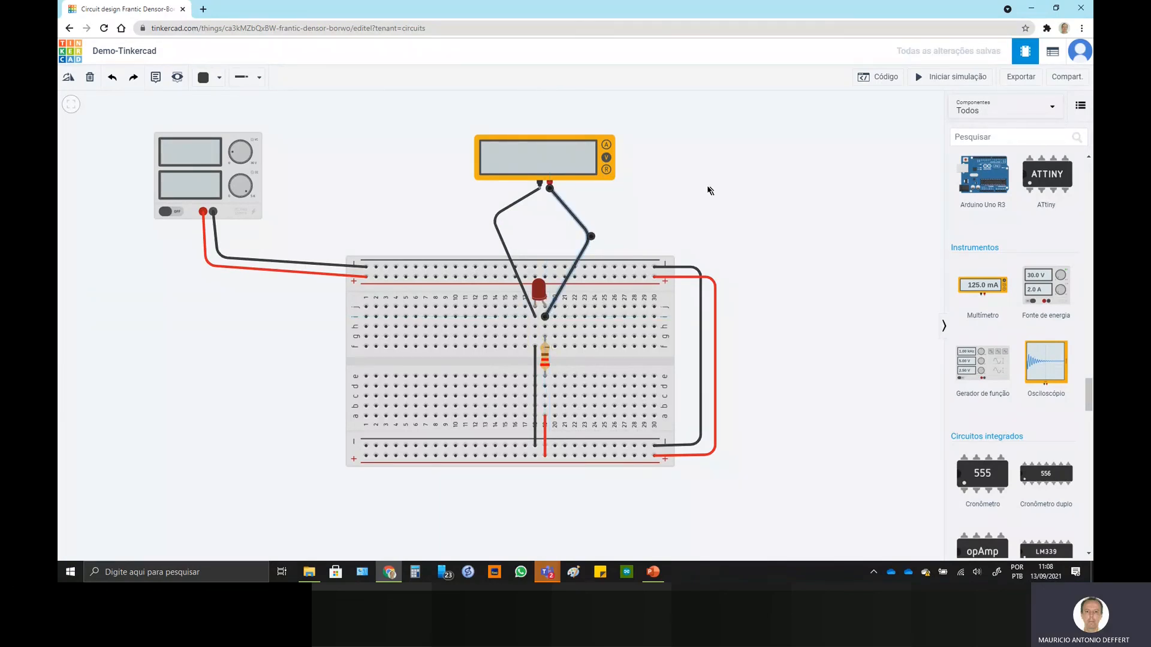
click(708, 190)
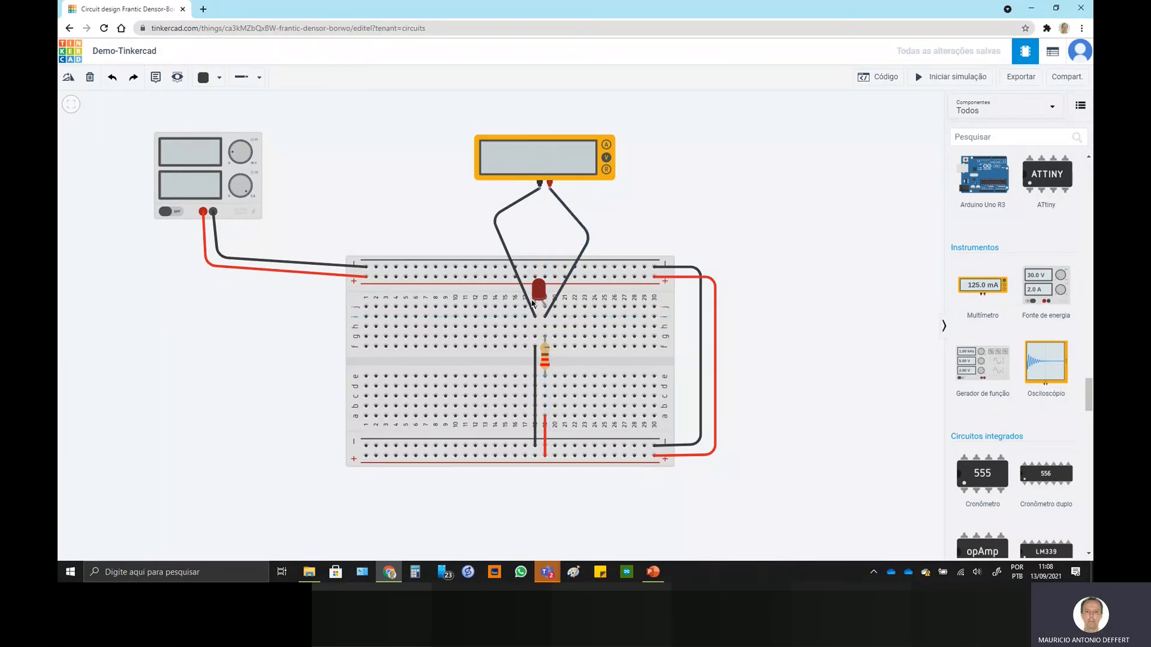
click(935, 77)
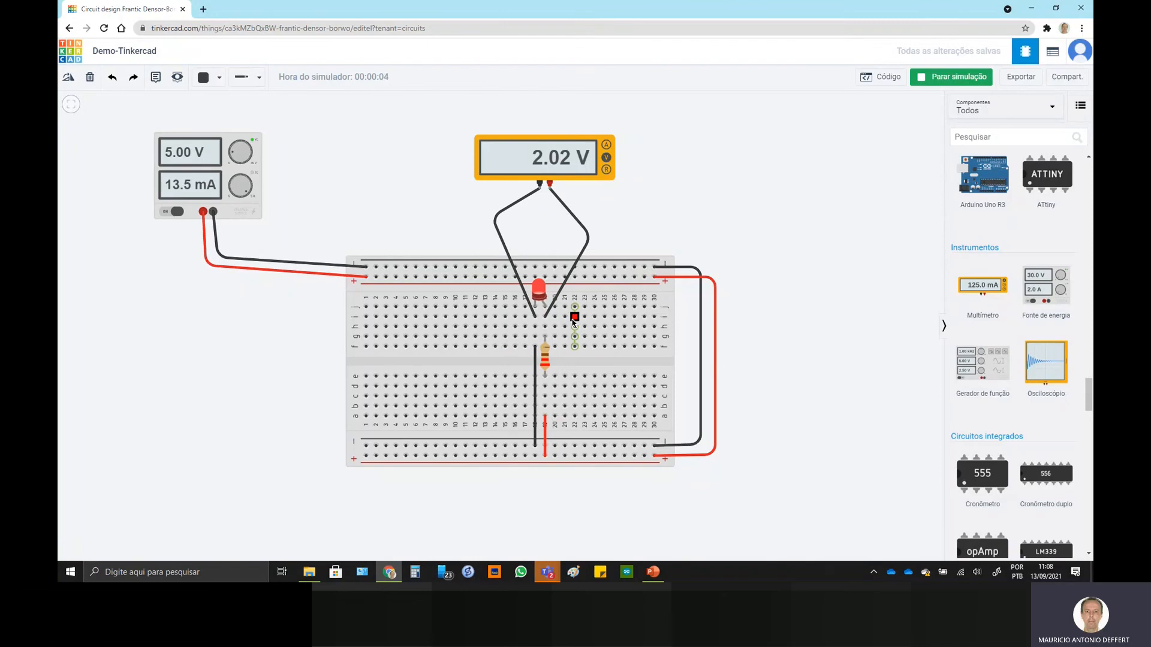
click(956, 77)
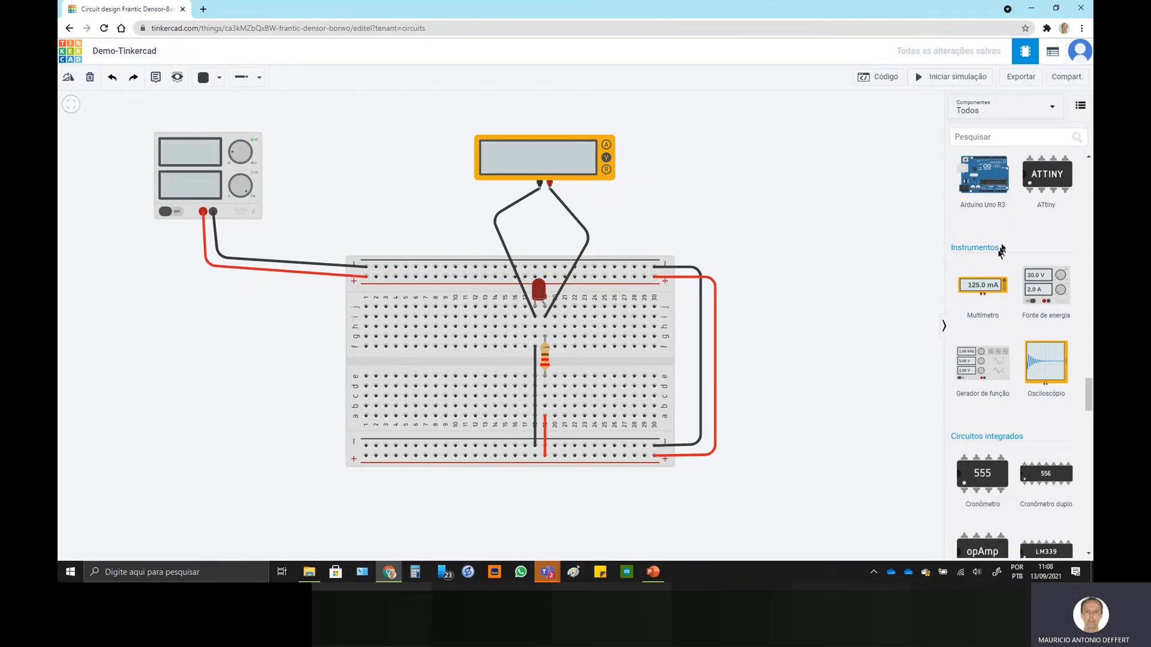
Place a second multimeter to the right of the first and wire its negative probe to hole h19 with one bend
drag(978, 290, 780, 201)
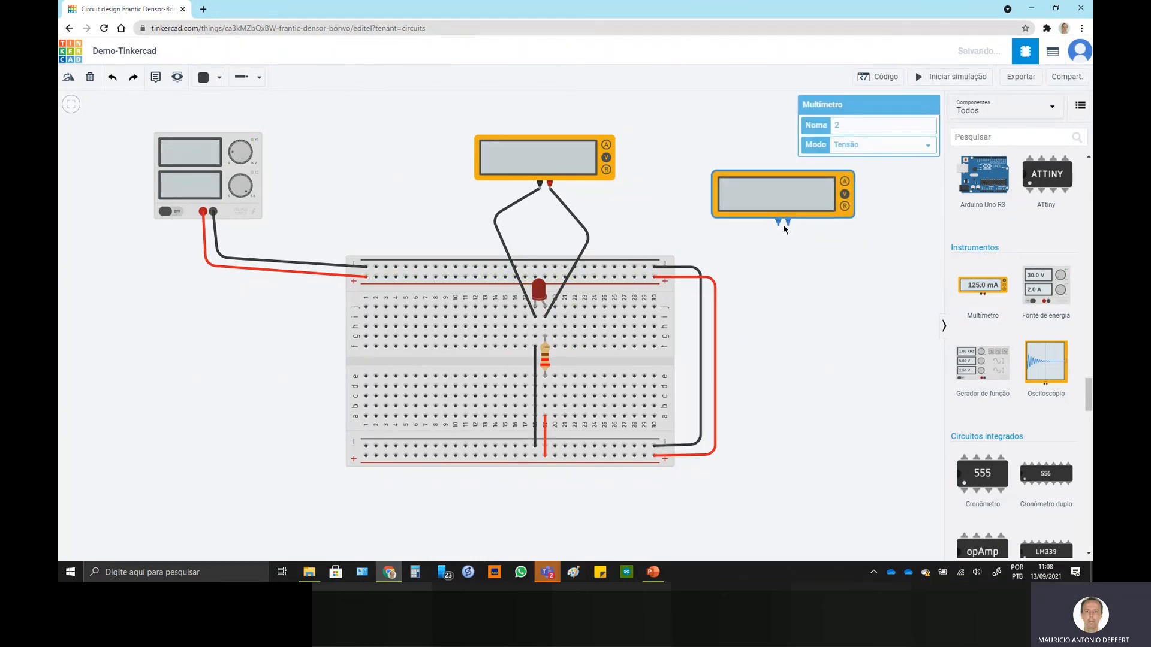
click(777, 225)
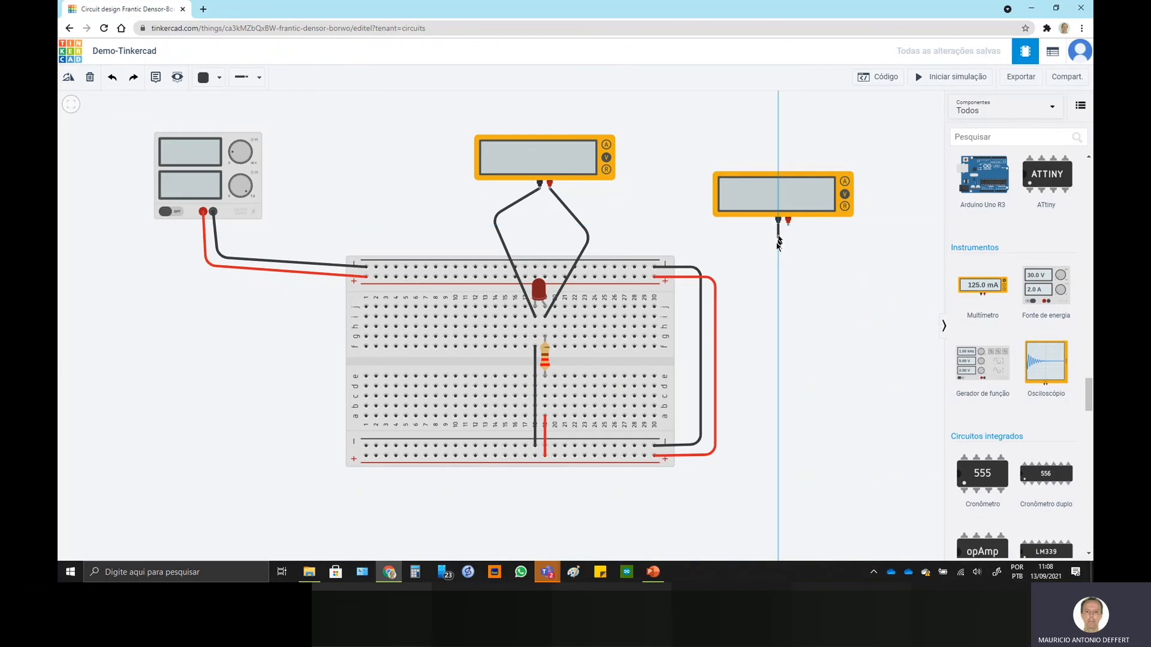
click(641, 234)
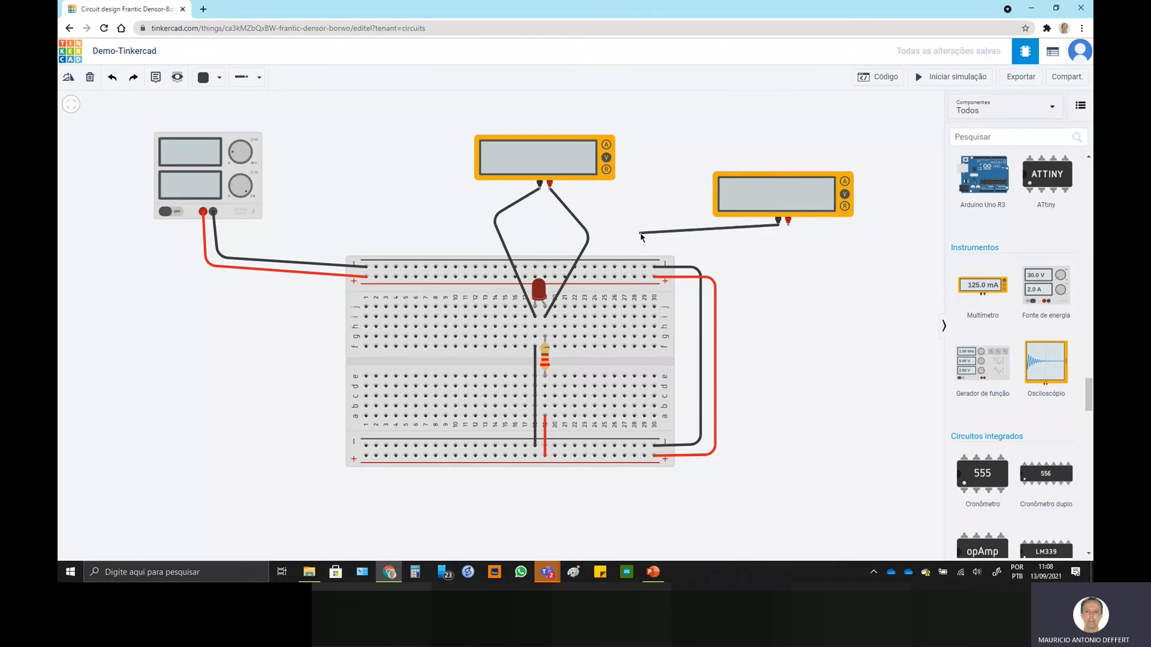
click(564, 316)
drag(563, 321, 546, 329)
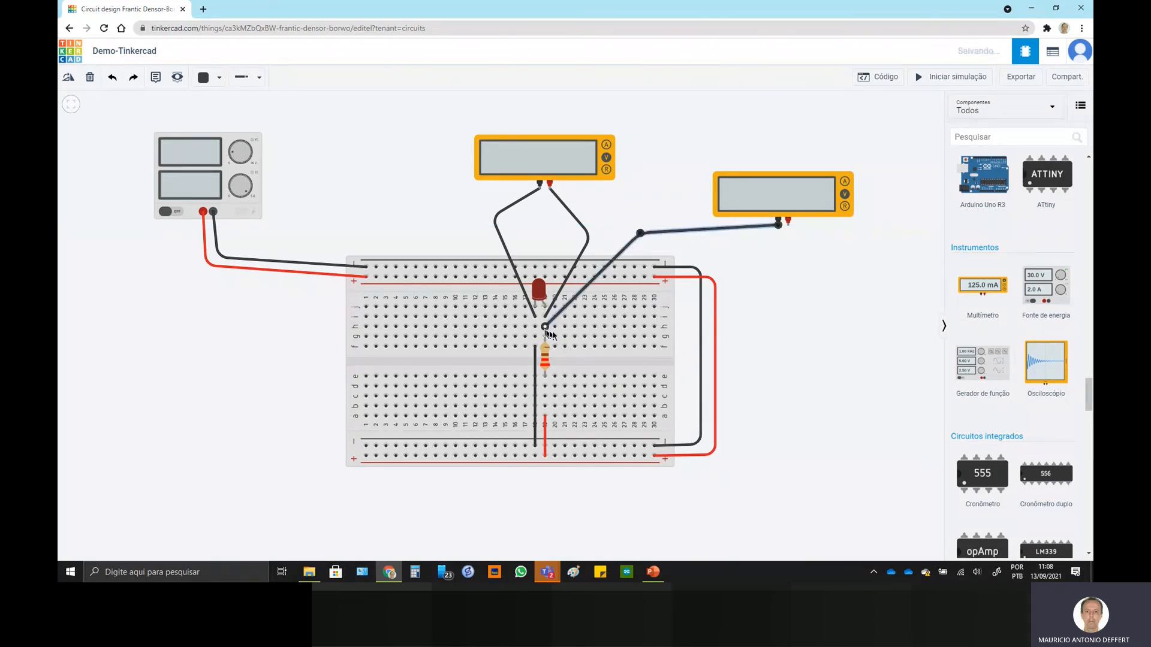
Wire the second multimeter's positive probe to hole c19 with one bend, and run the simulation to measure the resistor's voltage
click(788, 221)
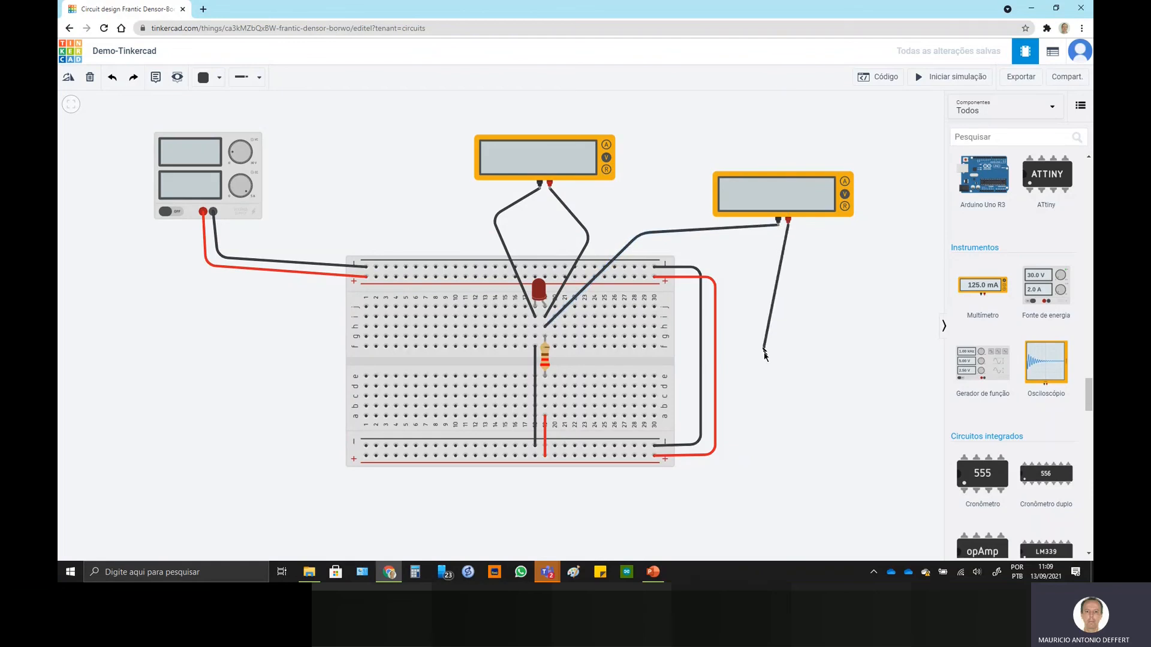
click(769, 369)
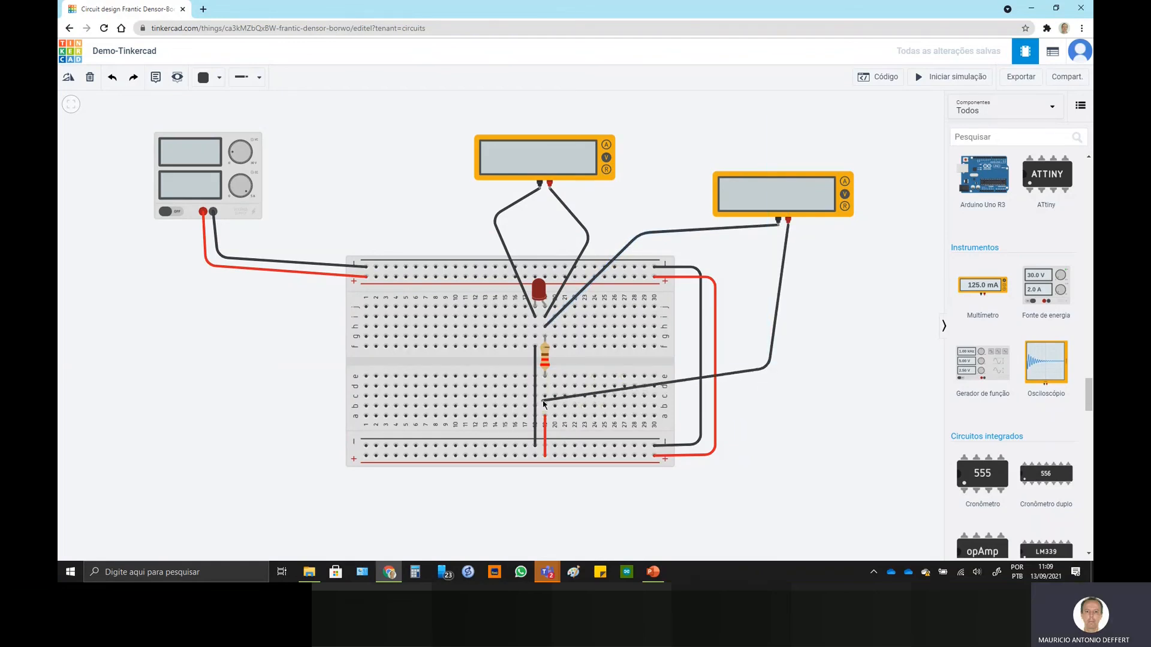
click(545, 397)
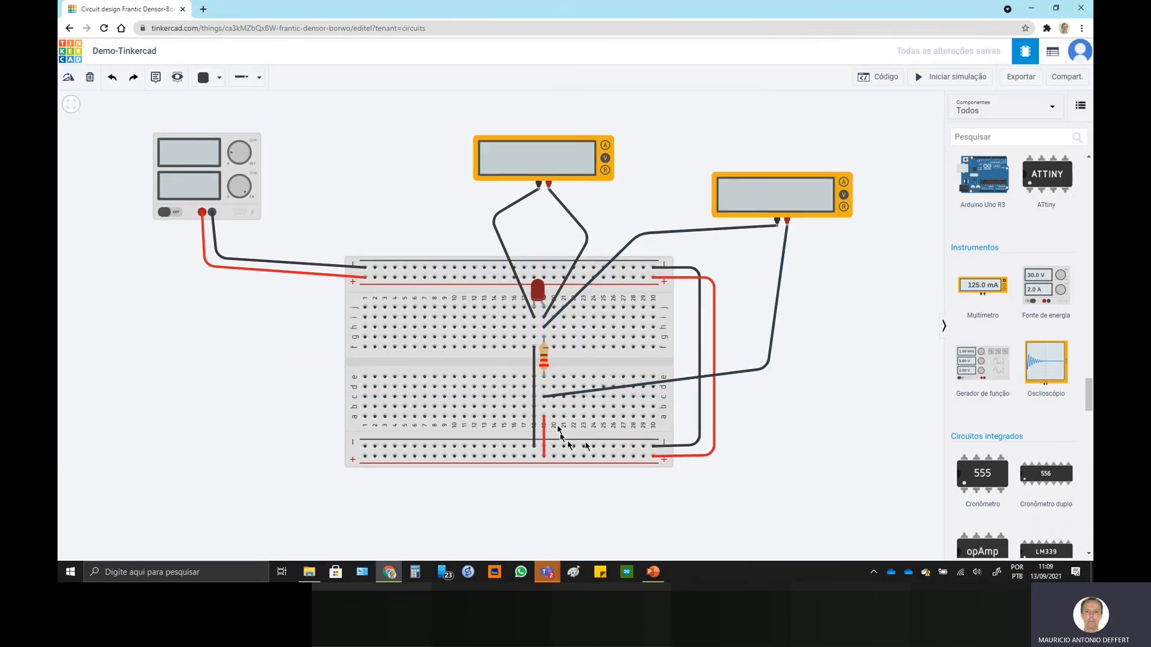
click(554, 338)
click(944, 79)
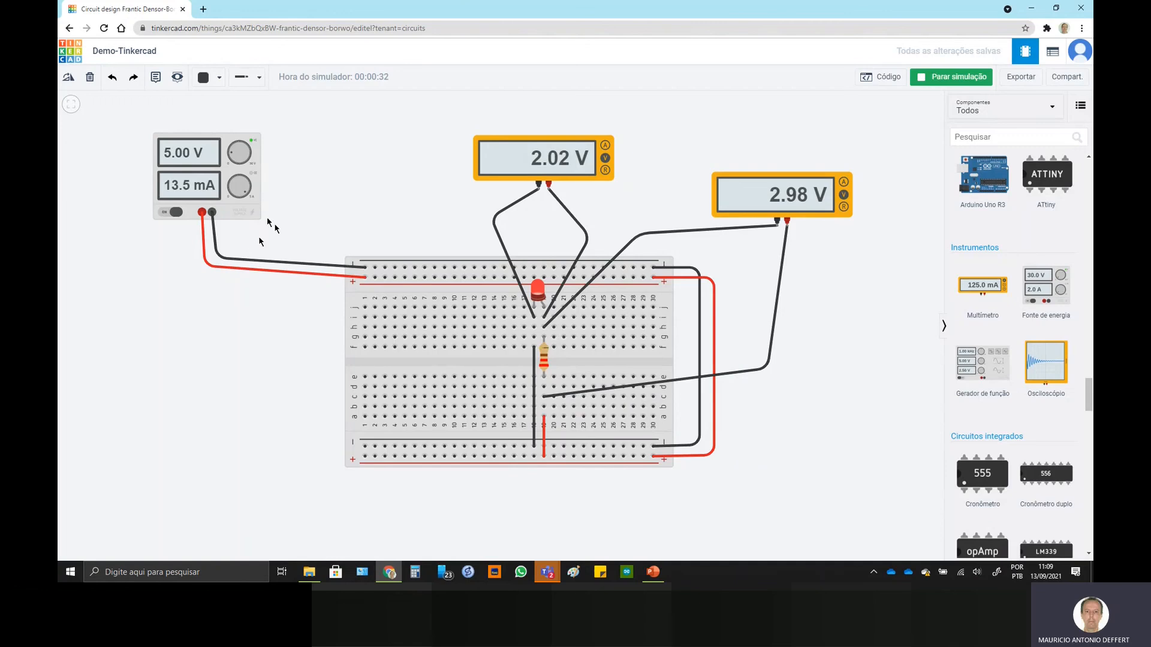
click(955, 80)
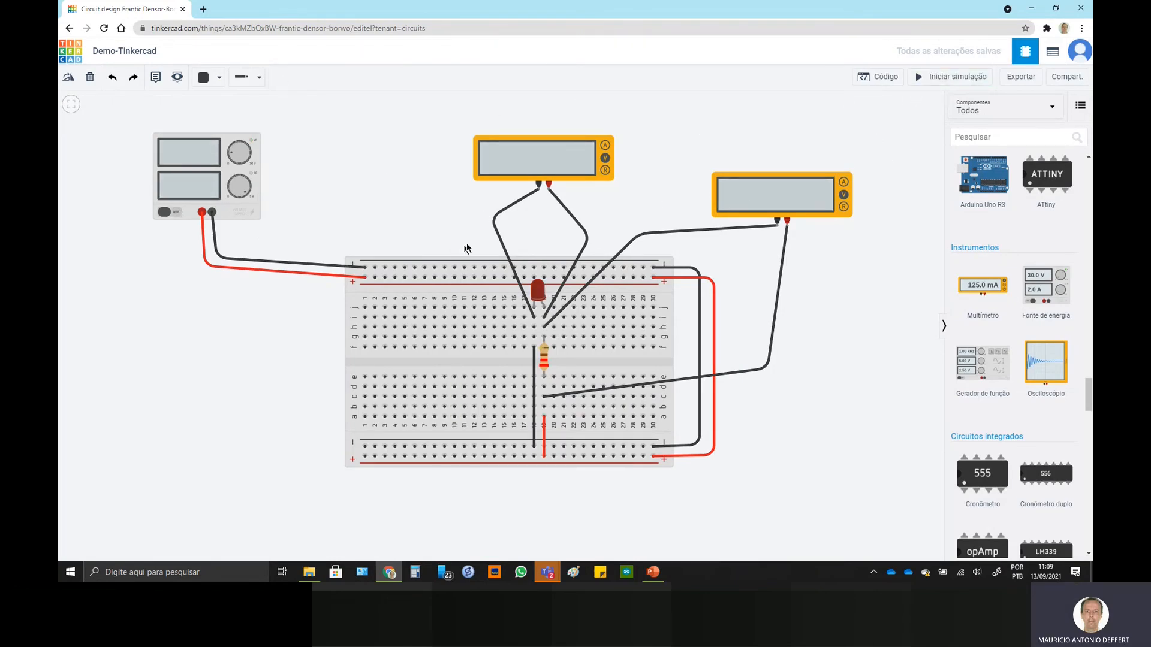
Switch to the PowerPoint presentation and review the Primeiro Circuito and Segundo Circuito exercises on slides 20 and 21
click(657, 577)
scroll(96, 263, up, 3)
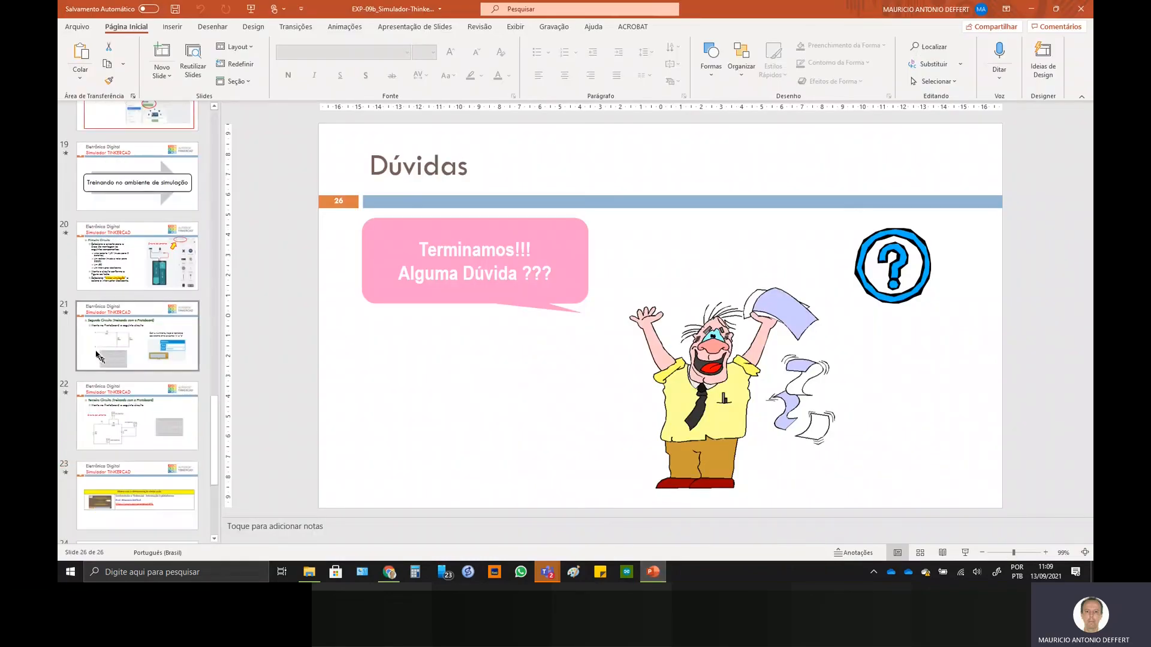
click(95, 259)
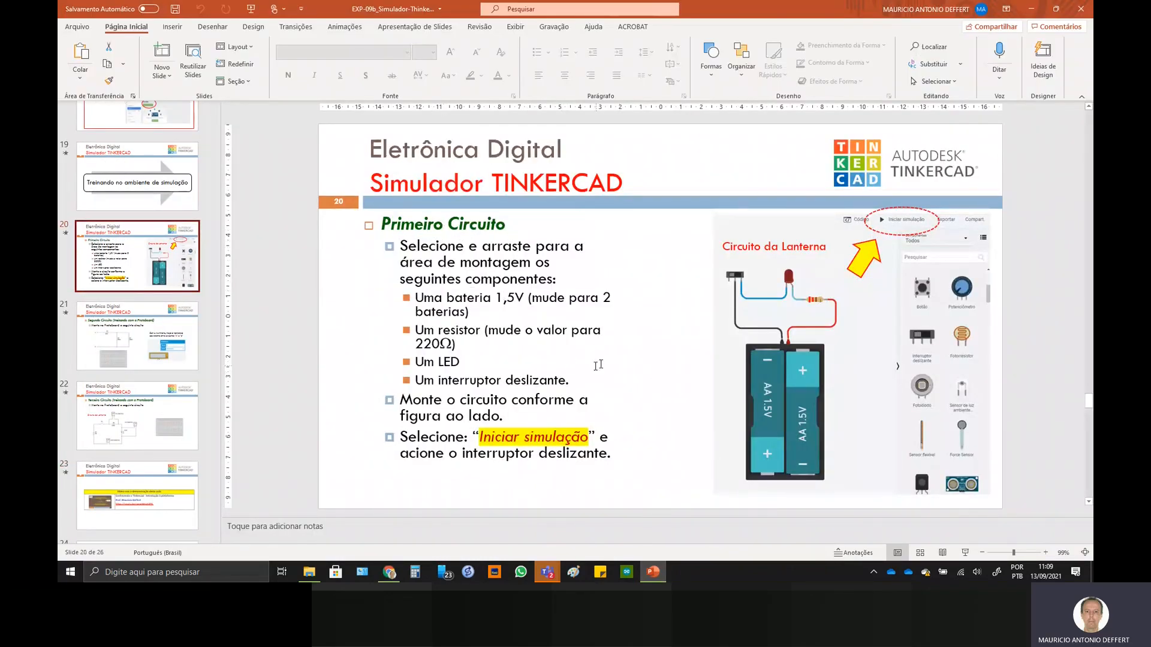
click(203, 353)
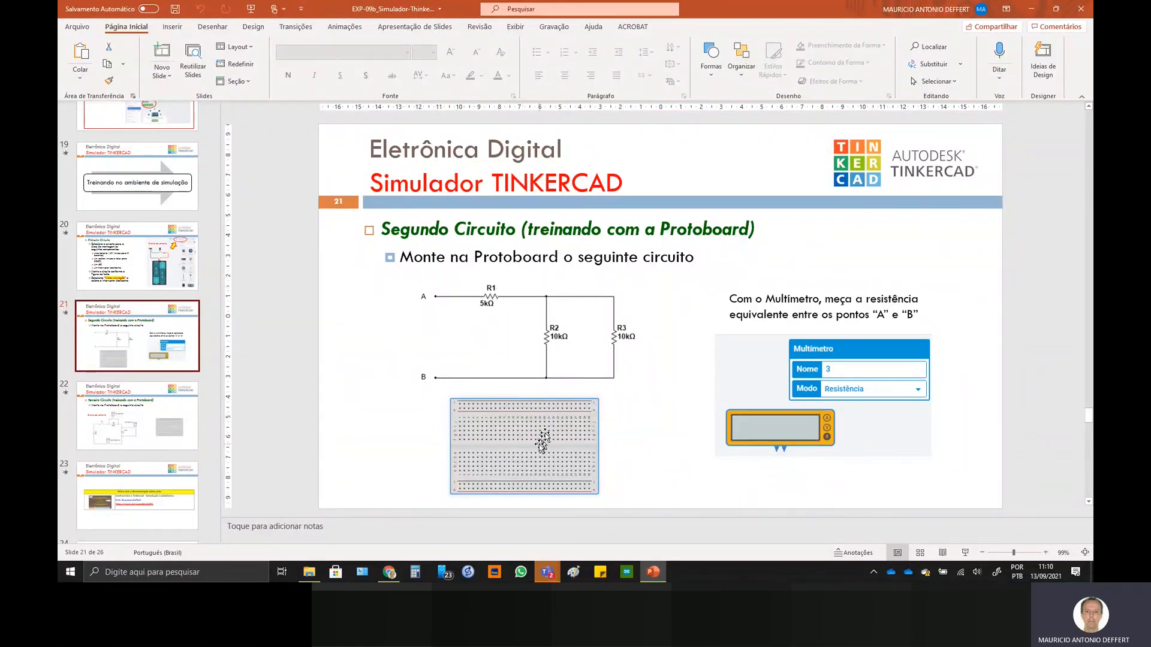
scroll(495, 410, down, 1)
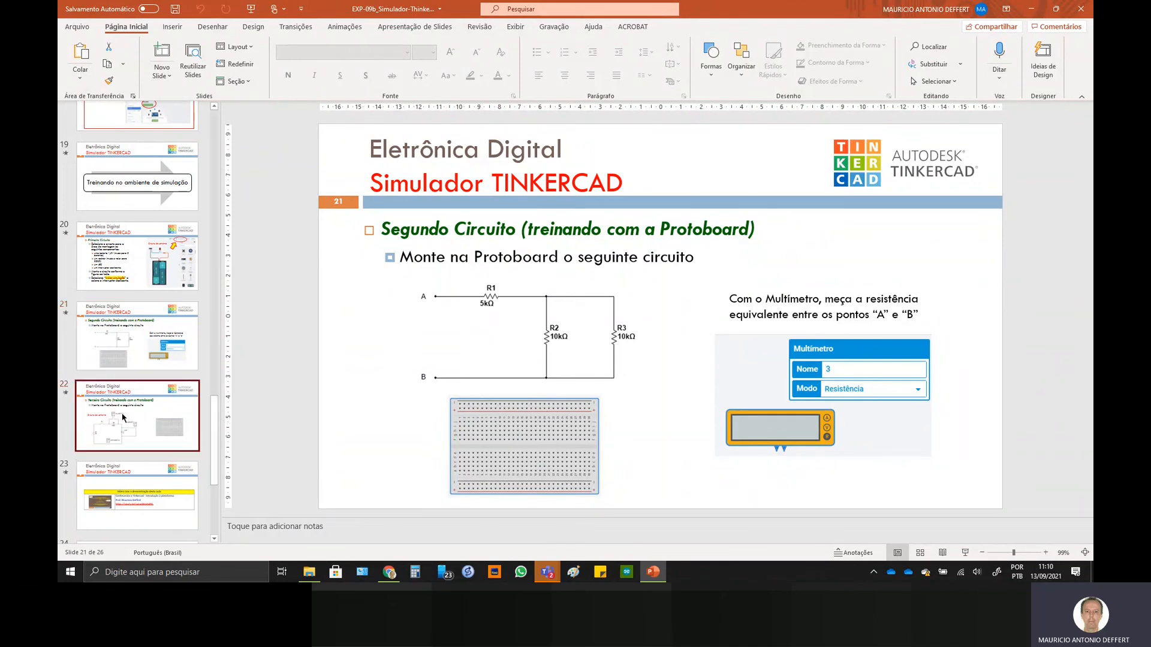